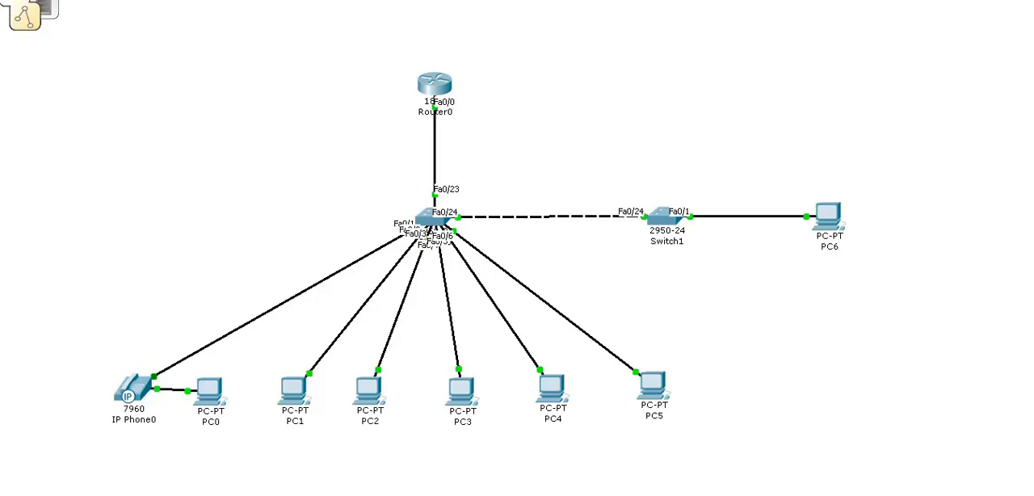
Add a workspace note reading "172.16.0.0 255.255.224.0" above Switch1.
click(640, 112)
text(172.16.)
text(0.0  255.255.224)
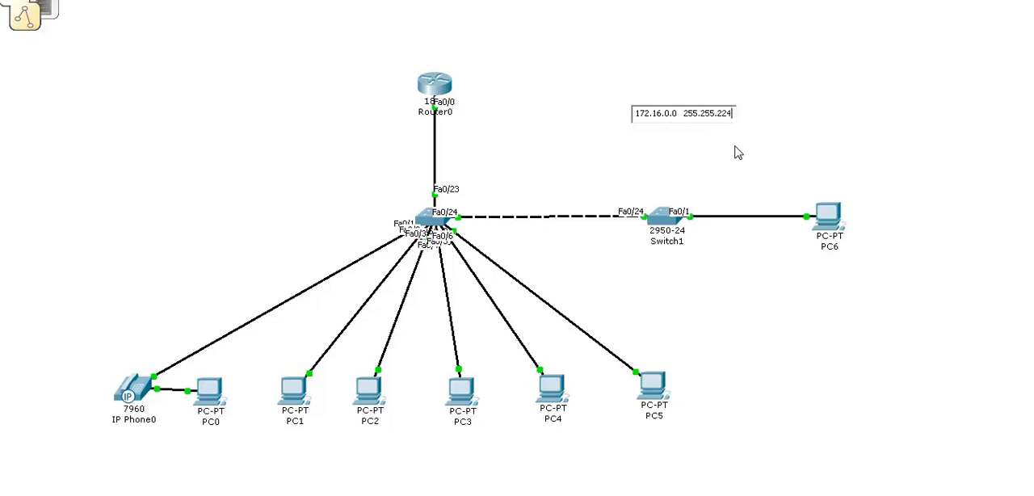
text(.0)
click(777, 136)
Display the running configuration of Router0 with show run and page on to the FastEthernet0/0 subinterfaces.
mouse_move(434, 223)
click(440, 86)
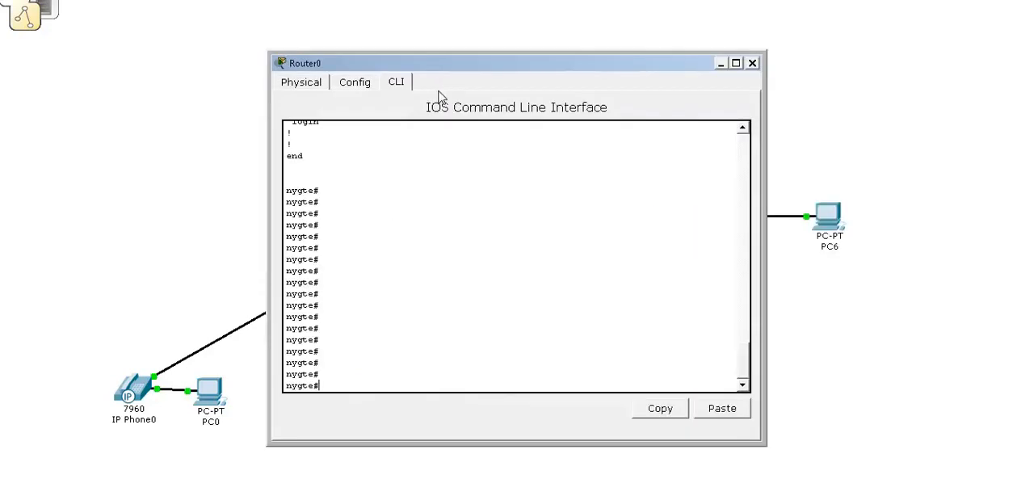
key(Return)
key(Return)
text(show run)
key(Return)
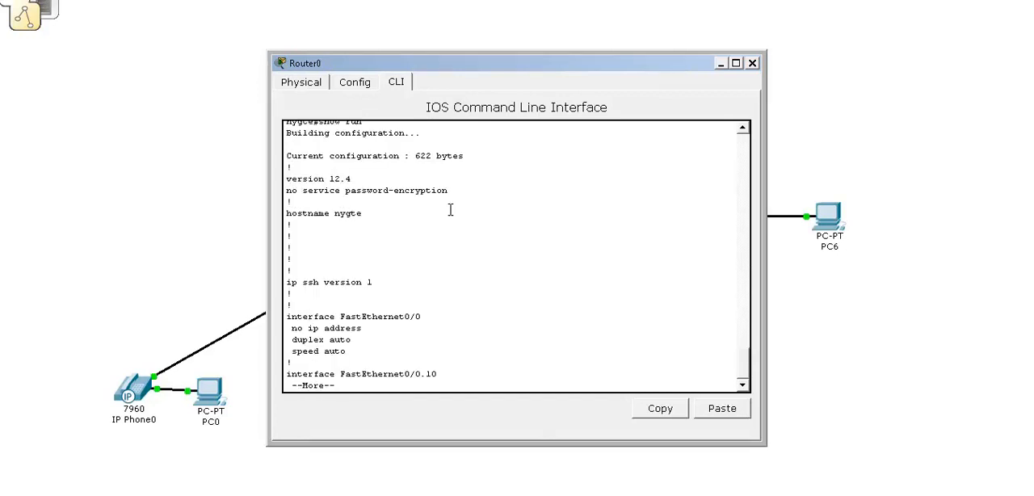
key(Return)
key(Return)
key(Return)
key(Return)
key(Return)
key(Return)
key(Return)
key(Return)
key(Return)
key(Return)
key(Return)
key(Return)
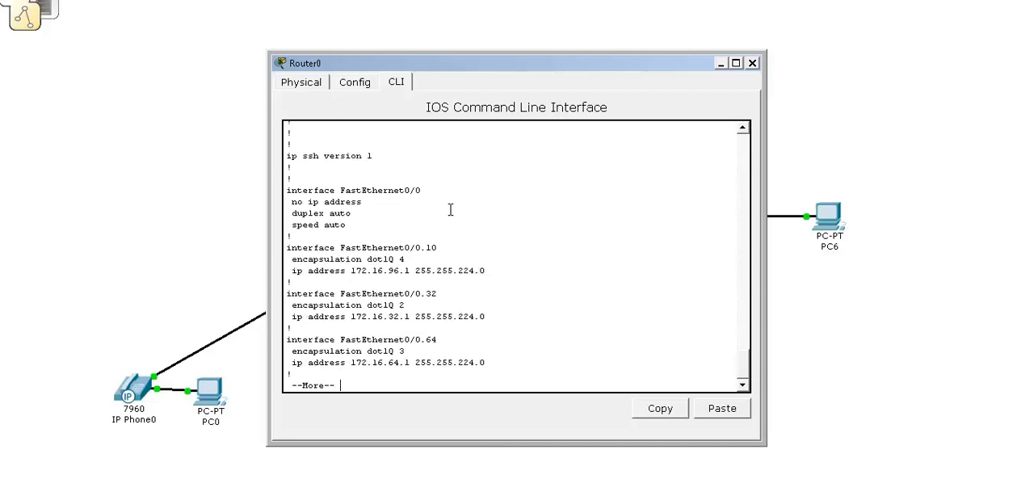
Examine the IP addresses and masks of Router0's three subinterfaces and the remaining interface entries, and close the device window.
drag(474, 66, 237, 58)
drag(327, 62, 438, 50)
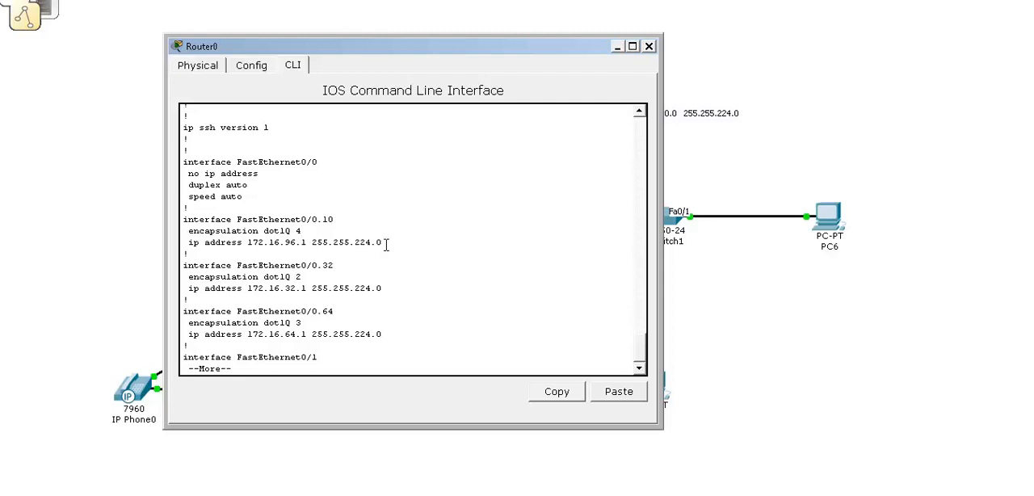
mouse_move(370, 243)
mouse_down()
mouse_move(325, 243)
mouse_move(367, 242)
mouse_up()
drag(284, 243, 374, 243)
drag(284, 288, 376, 289)
drag(275, 333, 378, 333)
click(426, 281)
key(Return)
key(Return)
key(Return)
key(Return)
key(Return)
key(Return)
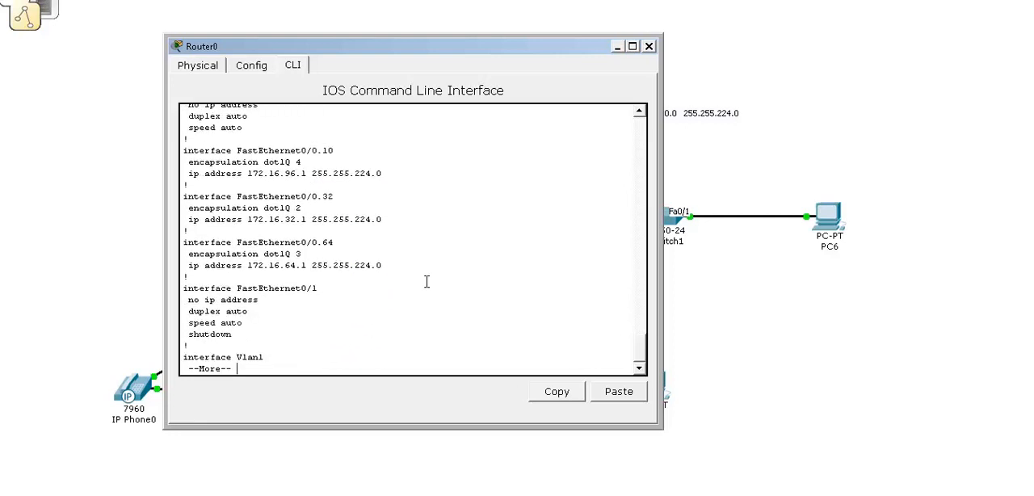
click(648, 46)
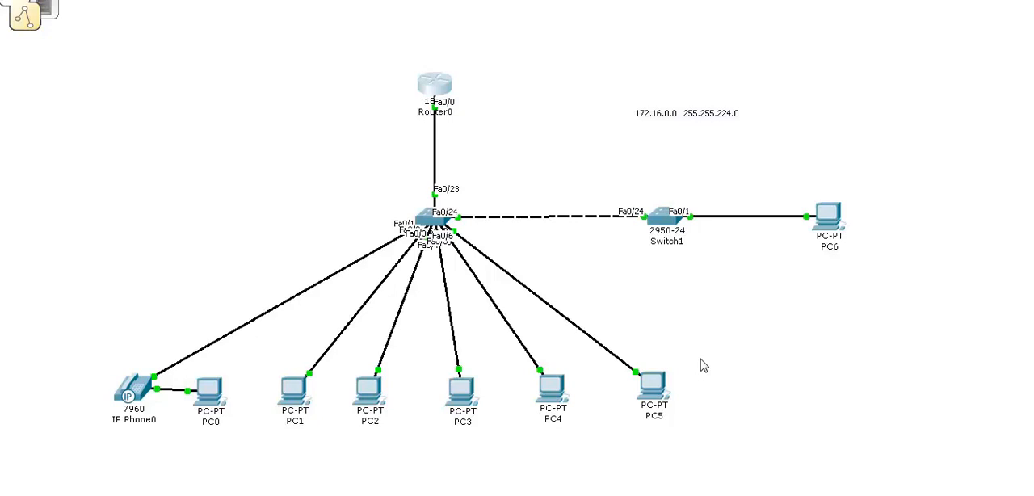
click(670, 228)
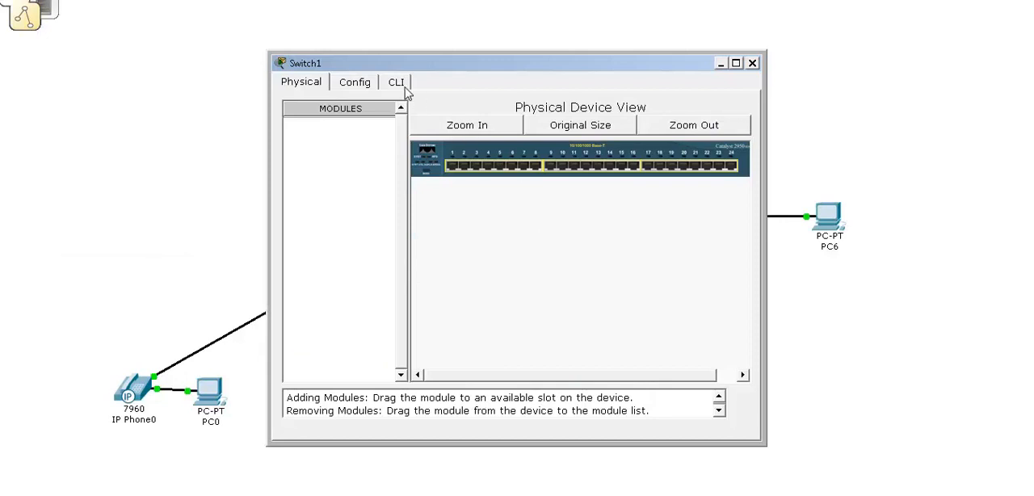
click(397, 83)
drag(574, 66, 595, 62)
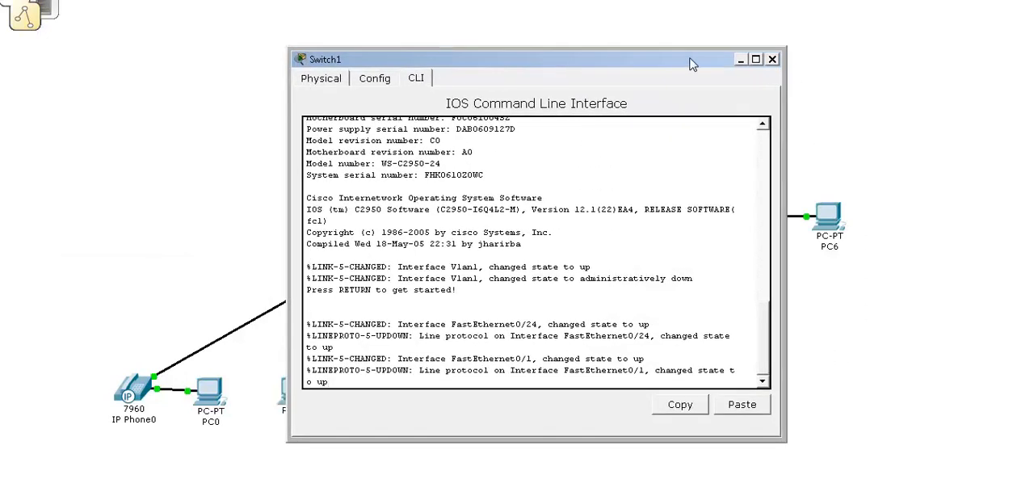
drag(709, 67, 561, 72)
click(629, 68)
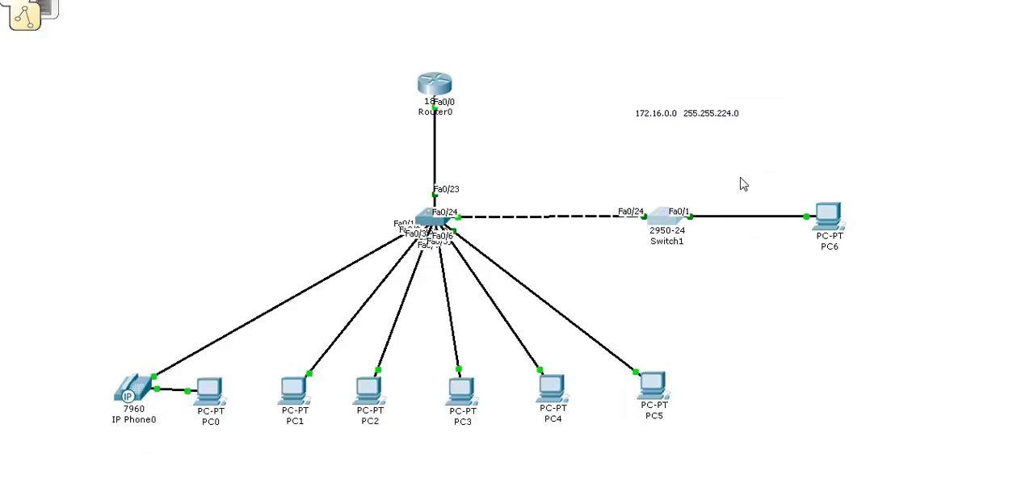
click(828, 224)
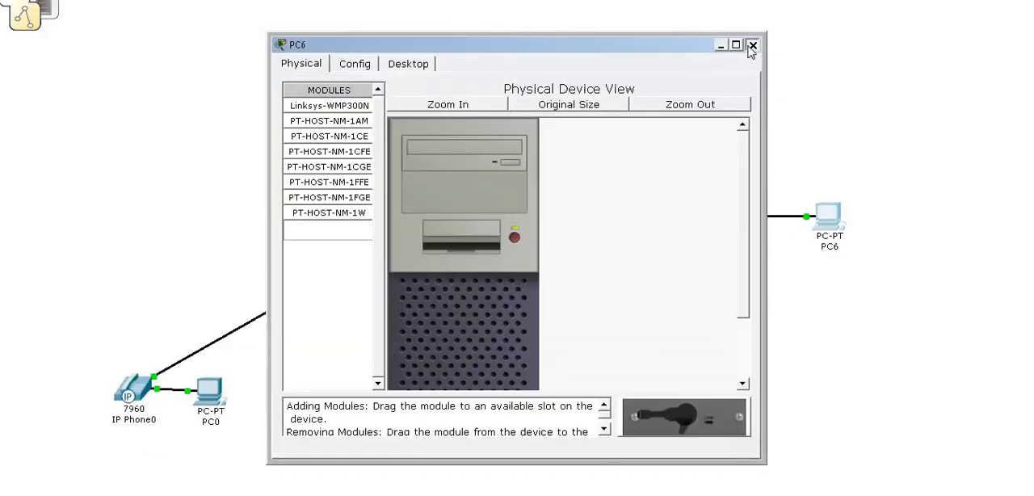
click(752, 45)
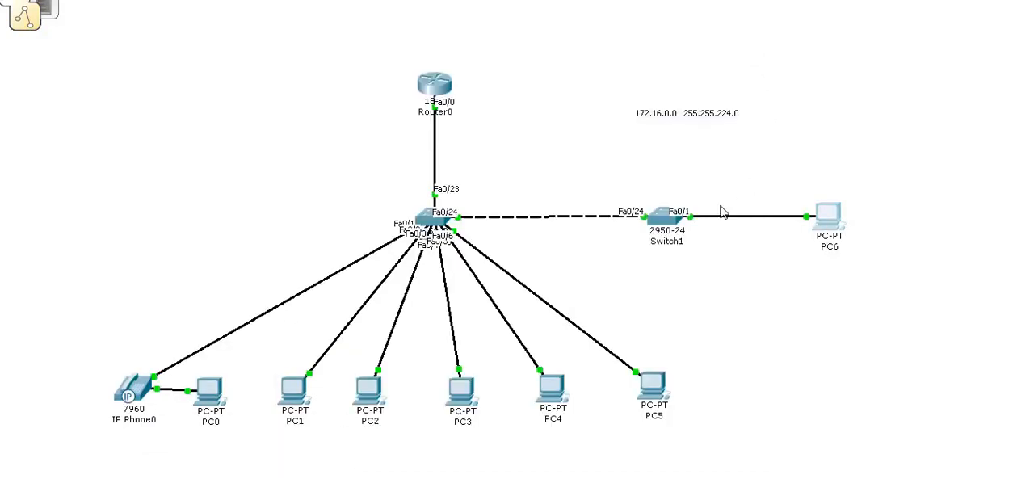
Open the Switch1 command line and enter global configuration mode using ena and conf t.
click(667, 229)
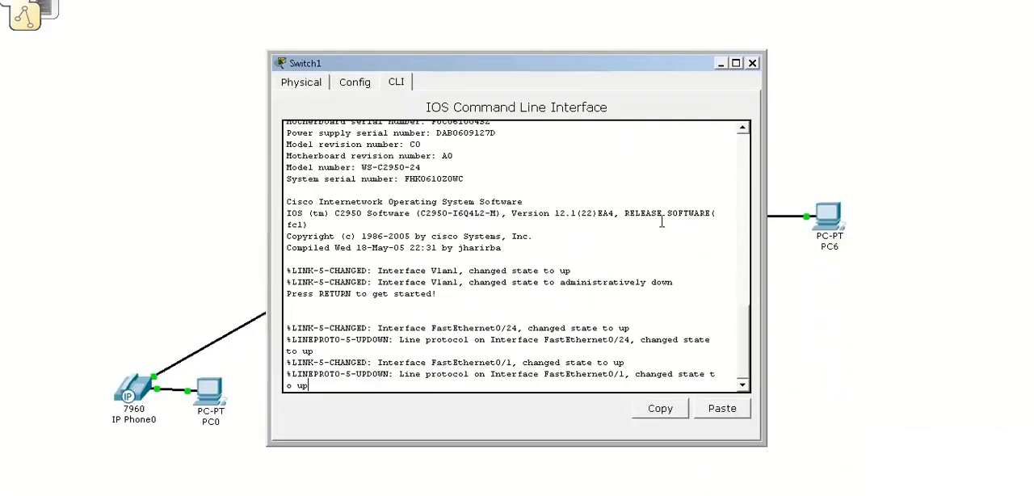
key(Return)
key(Return)
key(Return)
text(ena)
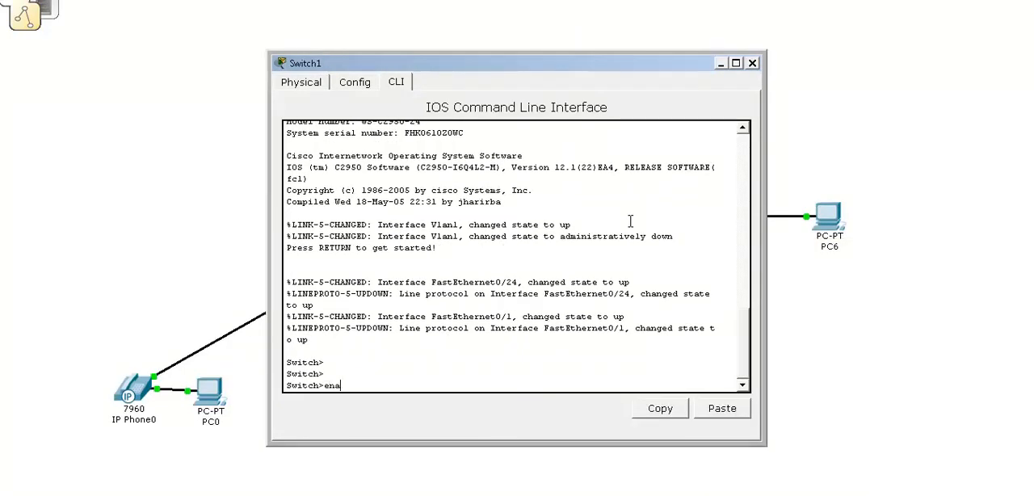
key(Return)
text(conf t)
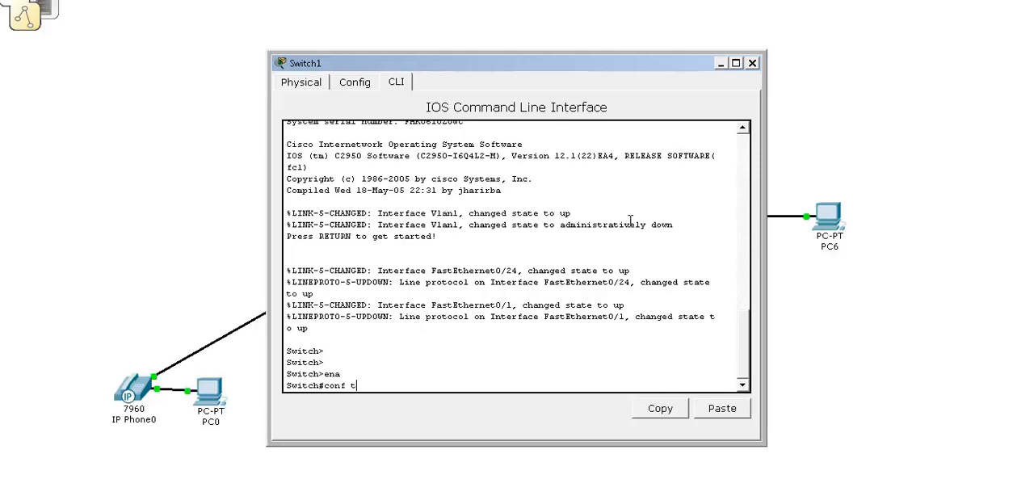
key(Return)
Assign FastEthernet 0/1 on Switch1 to access VLAN 4 and close the device window.
text(interface fa)
key(Tab)
text(fas)
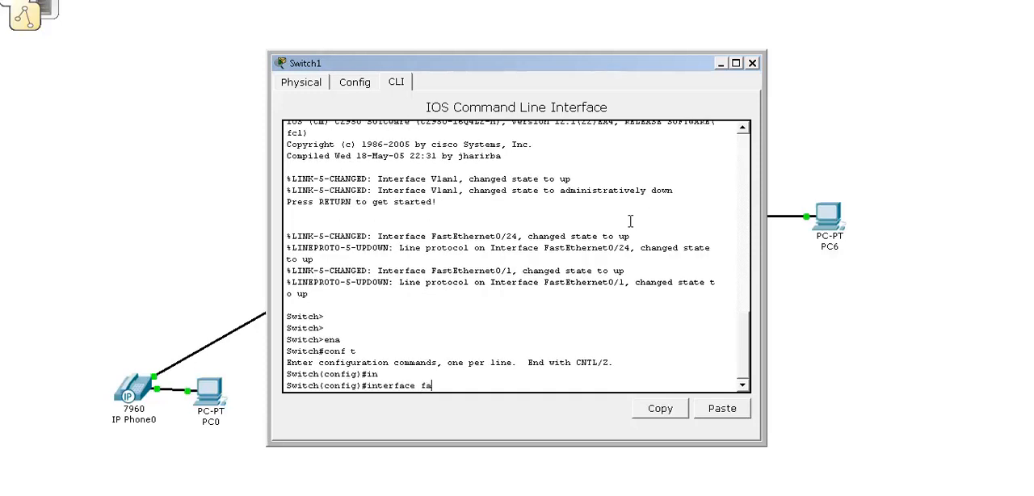
key(Tab)
text(1)
key(BackSpace)
text(0/1)
key(Return)
text(sw)
key(Tab)
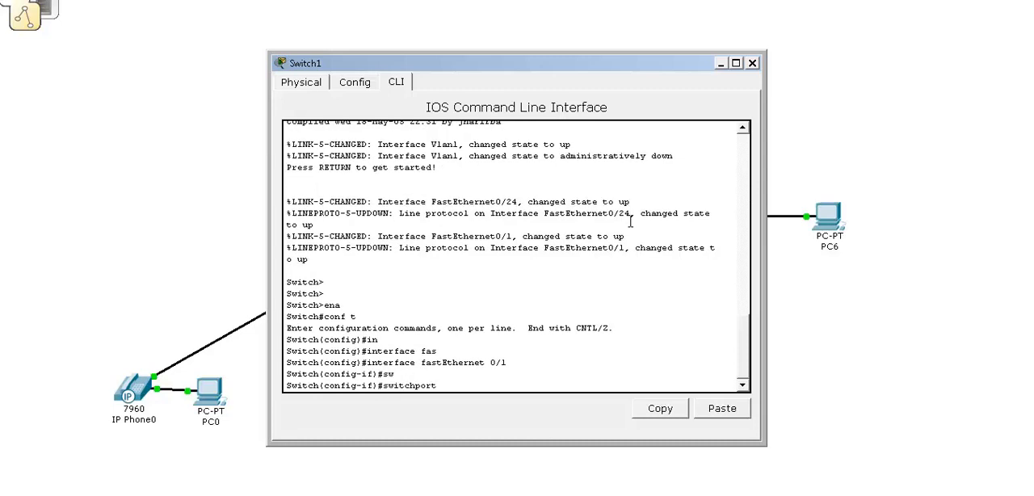
text(ac)
key(Tab)
text(vl)
key(Tab)
text(4)
key(Return)
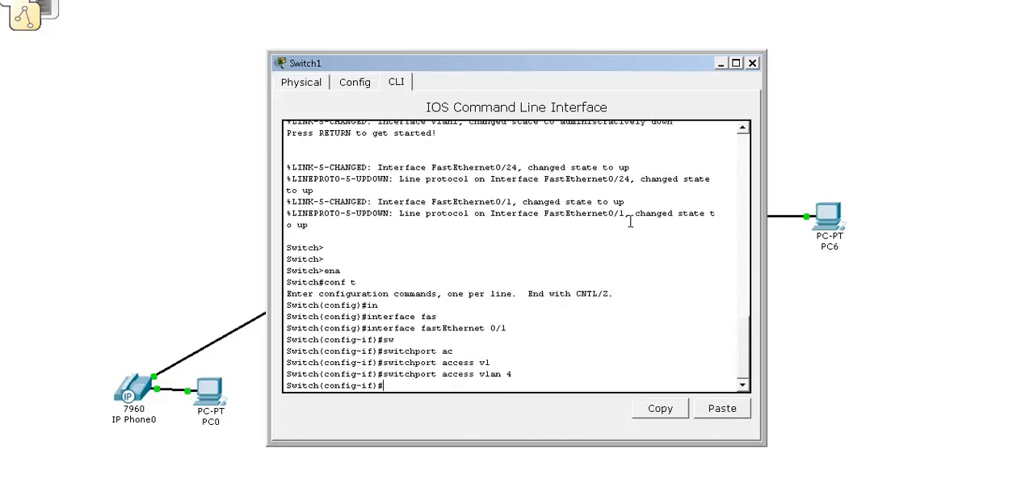
click(752, 63)
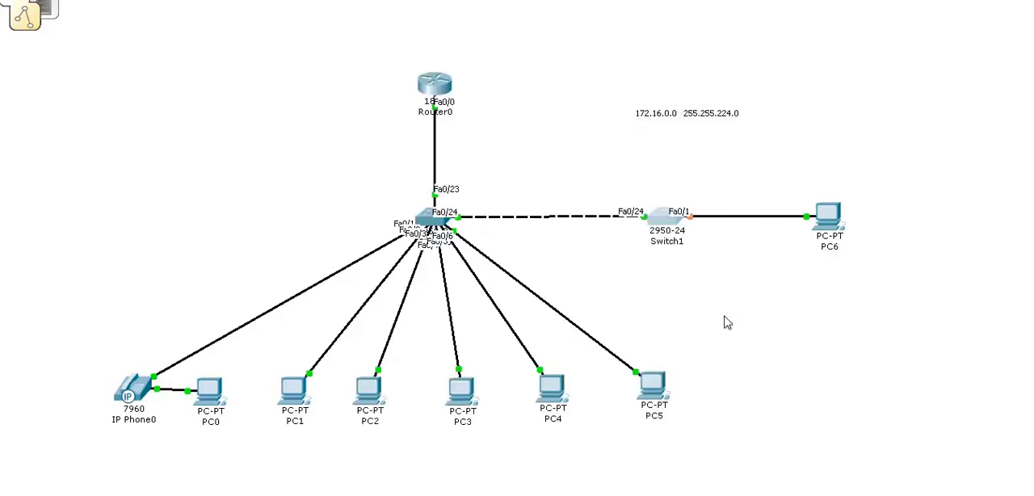
click(220, 405)
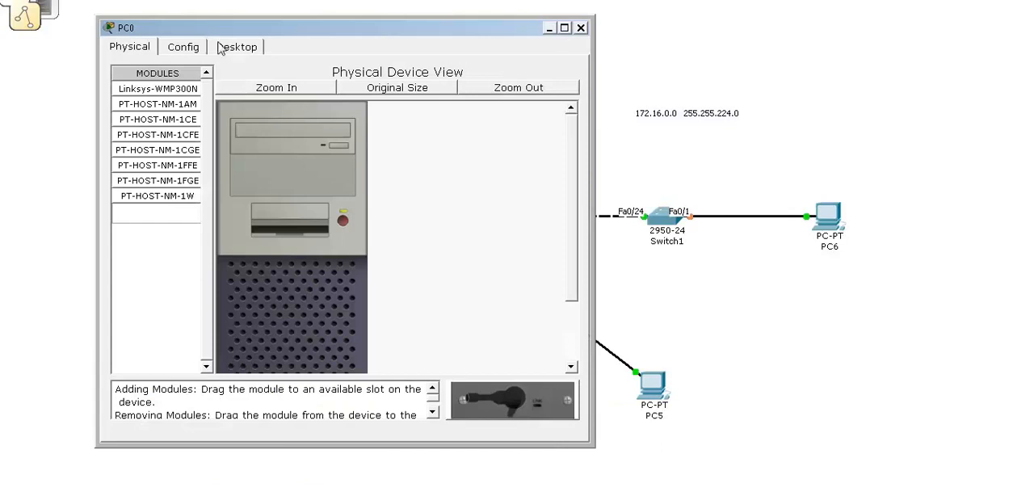
click(580, 27)
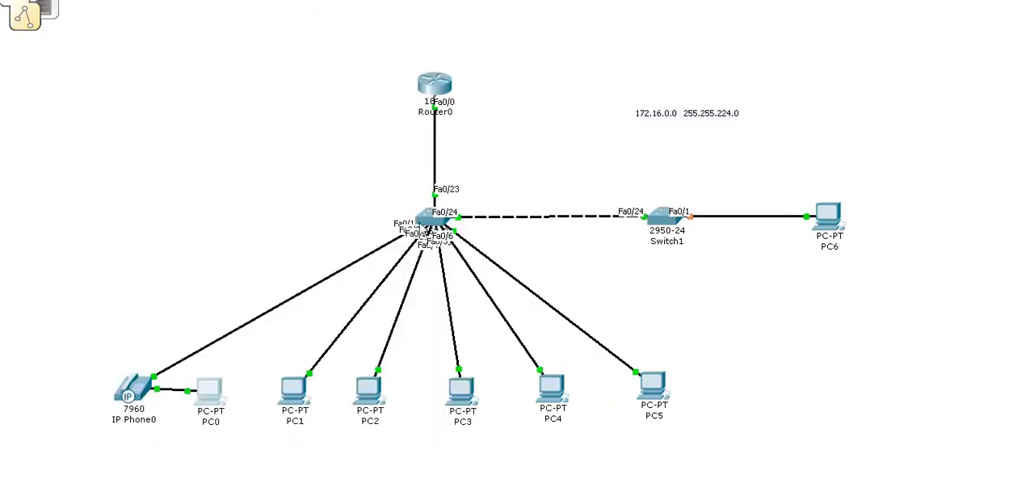
Display Switch0's running configuration from privileged mode and check the access VLAN assigned to FastEthernet0/1.
click(428, 225)
click(244, 66)
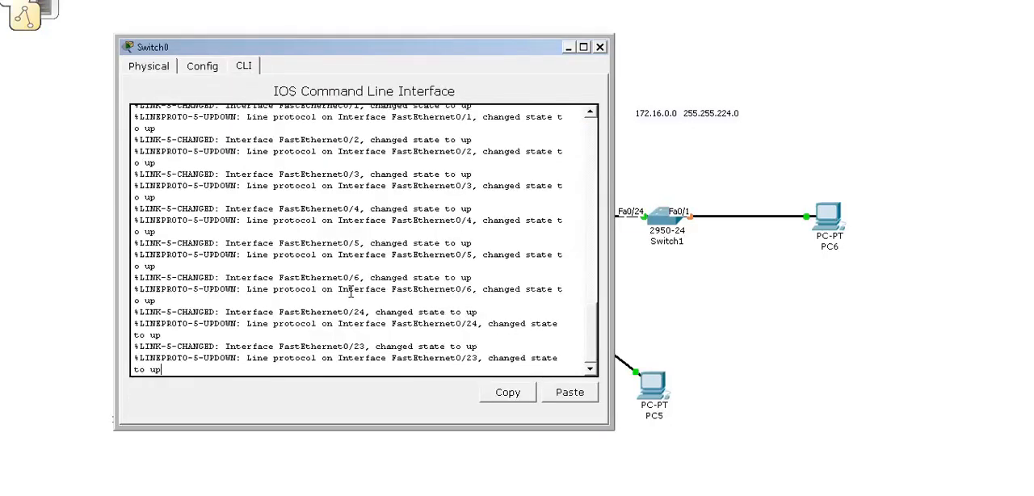
key(Return)
key(Return)
key(Return)
text(ena)
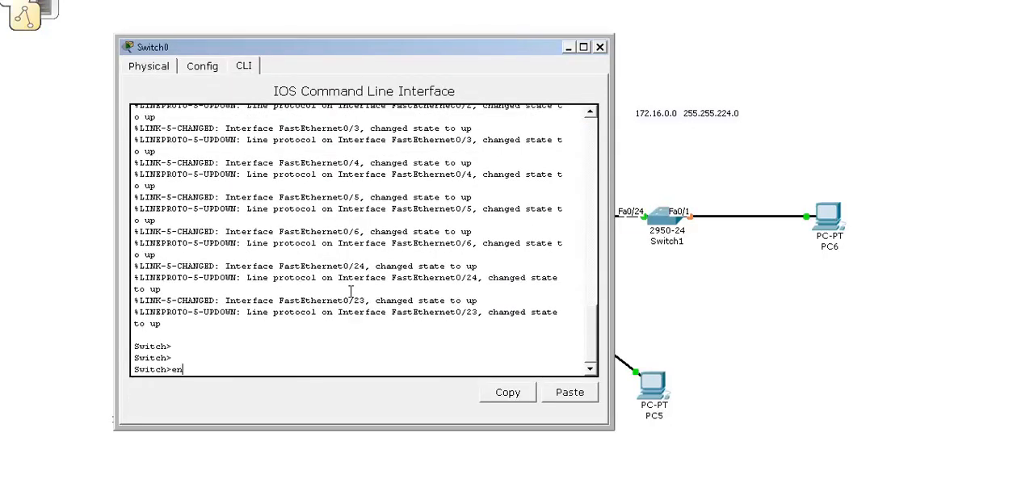
key(Return)
text(show run)
key(Return)
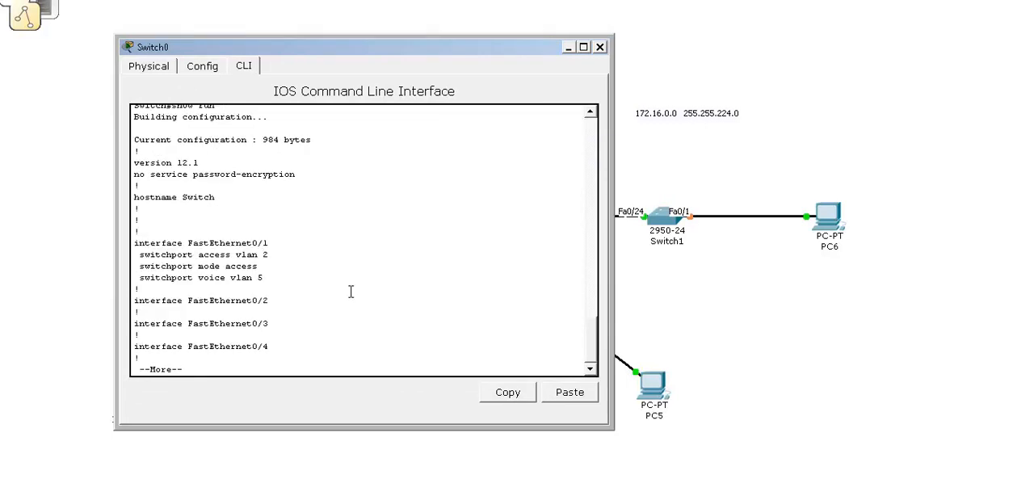
drag(267, 254, 162, 257)
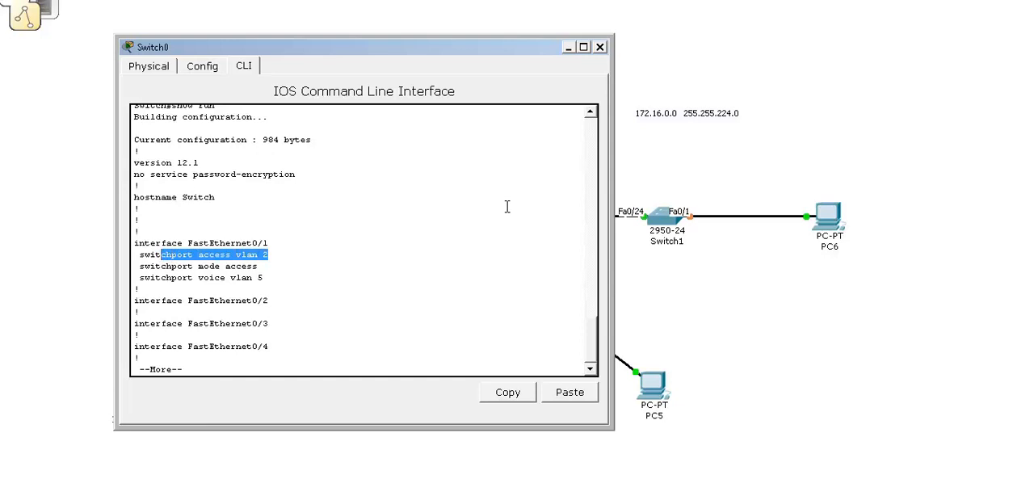
click(599, 48)
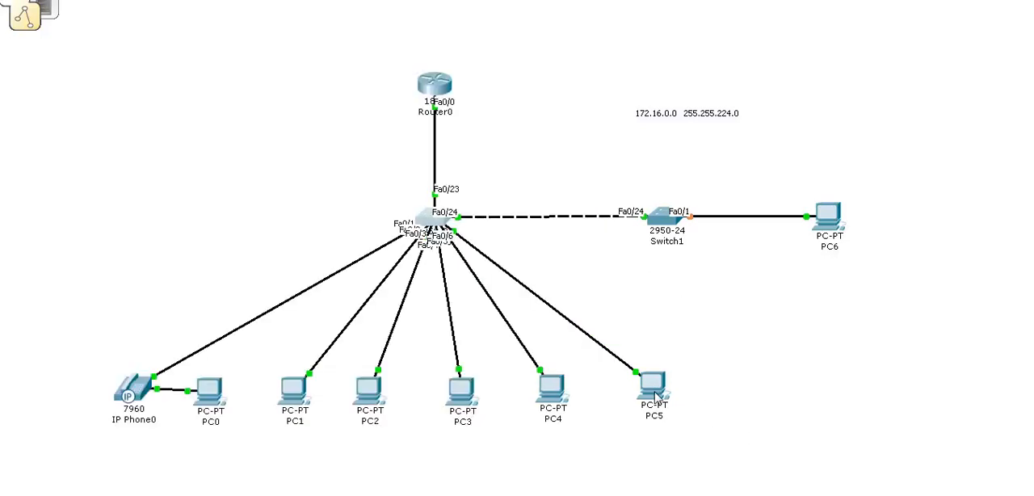
Move PC5 farther away from PC4 in the topology, to the area below PC6.
click(654, 394)
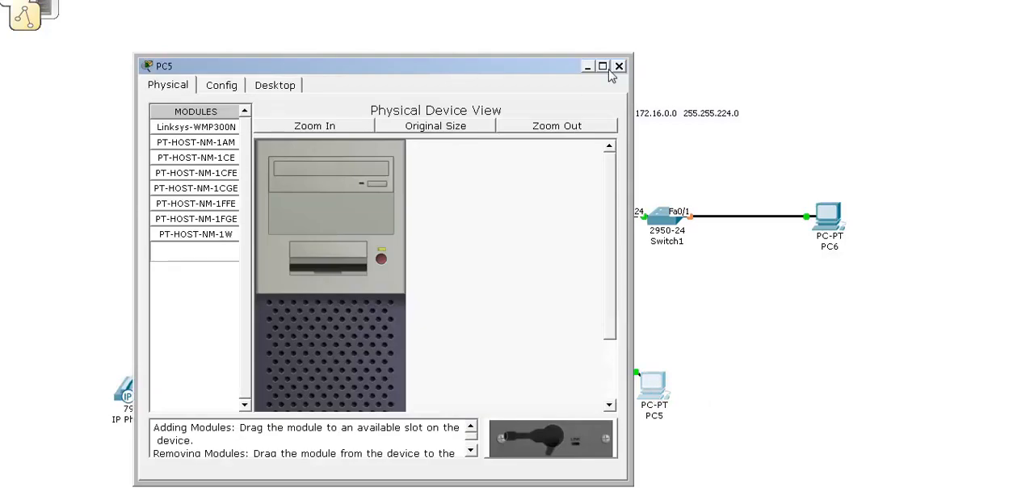
click(617, 68)
drag(646, 378, 791, 389)
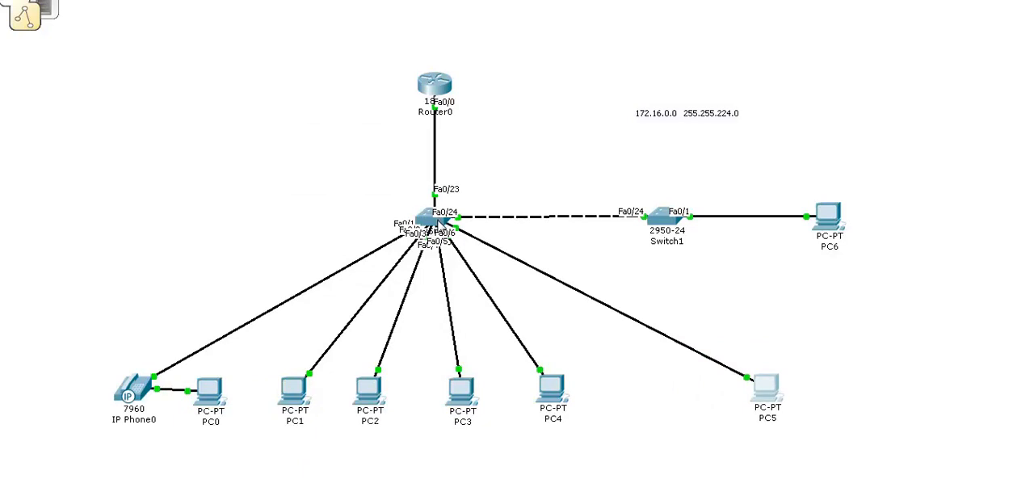
Reopen the Switch0 command line, abort the paged configuration listing and enter global configuration mode with conf t.
click(441, 220)
click(451, 243)
key(Return)
key(Return)
key(Return)
key(ctrl+c)
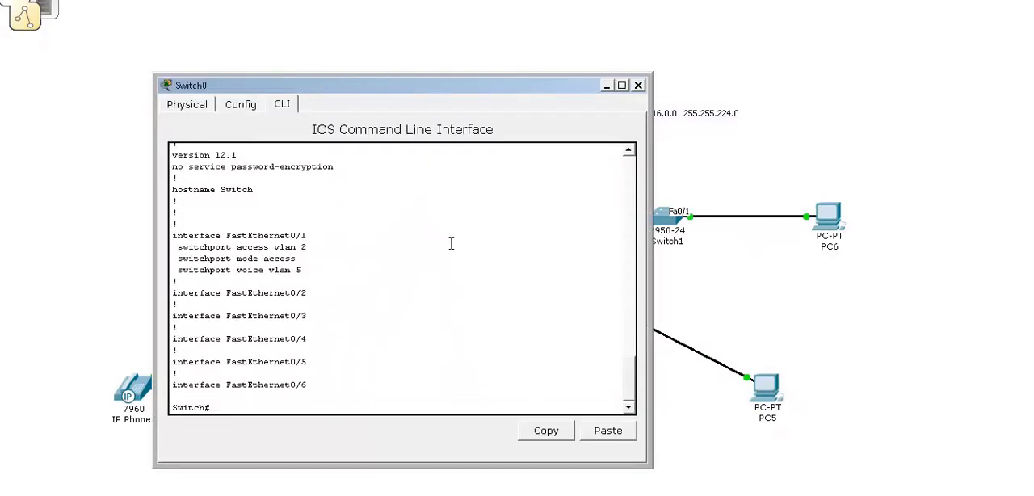
text(conf t)
key(Return)
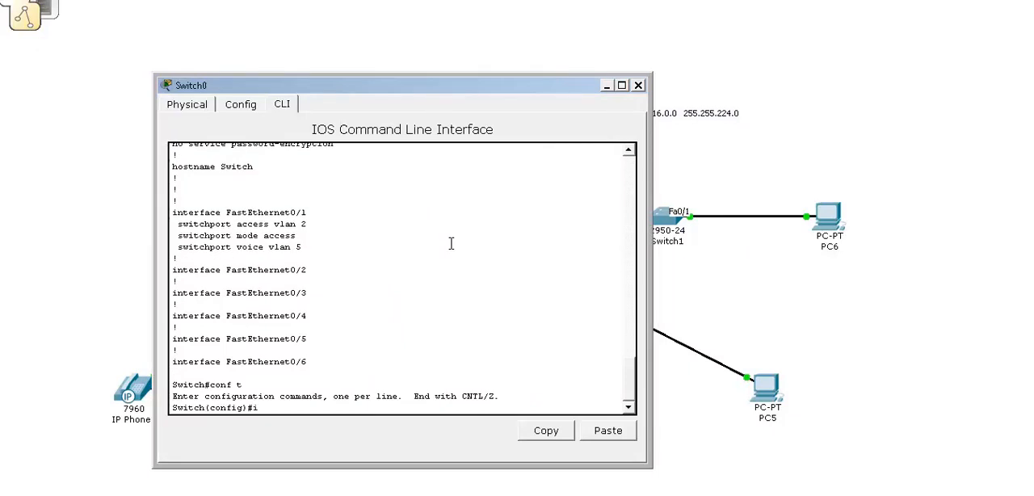
Select interface FastEthernet 0/6 on Switch0 and set its switchport mode to access.
text(in)
key(Tab)
text(fas)
key(Tab)
text(0/6)
key(Return)
text(switchport mode)
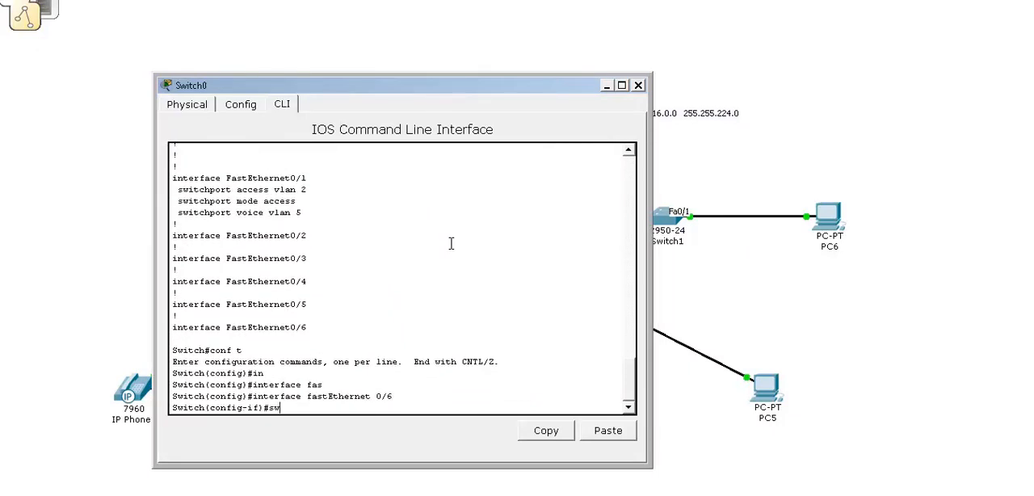
key(Tab)
text(mode)
key(Tab)
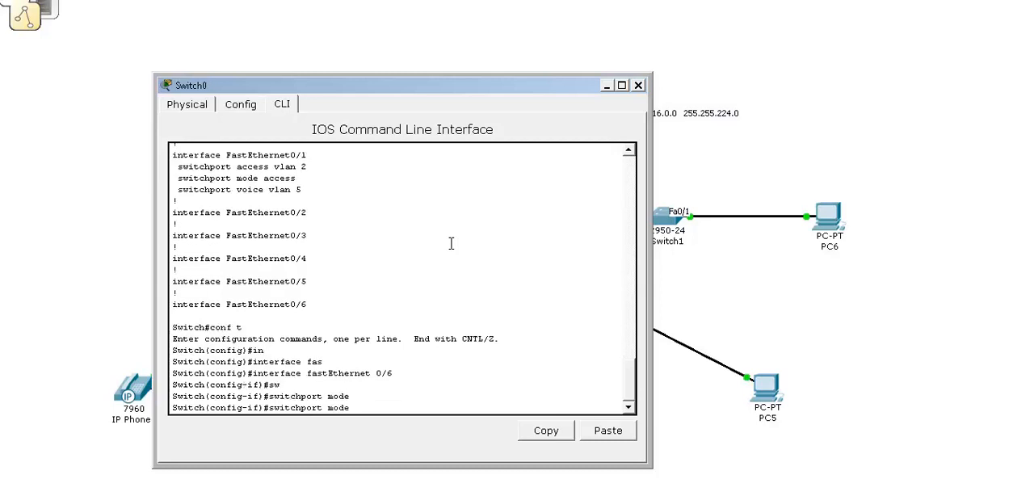
text(ac)
key(Tab)
key(Return)
Assign Switch0's FastEthernet 0/6 to access VLAN 4 and close the device window.
text(sw)
key(Tab)
text(ac)
key(Tab)
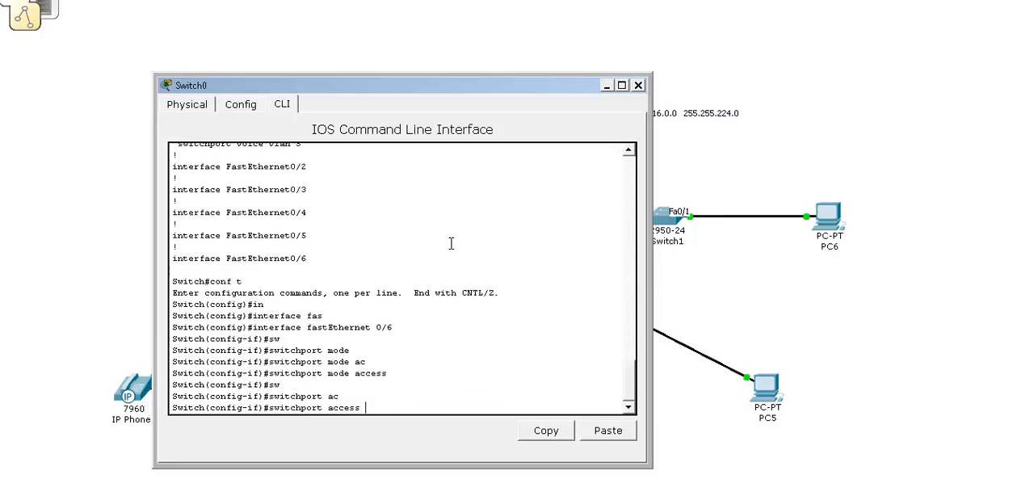
text(vl)
key(Tab)
text(4)
key(Return)
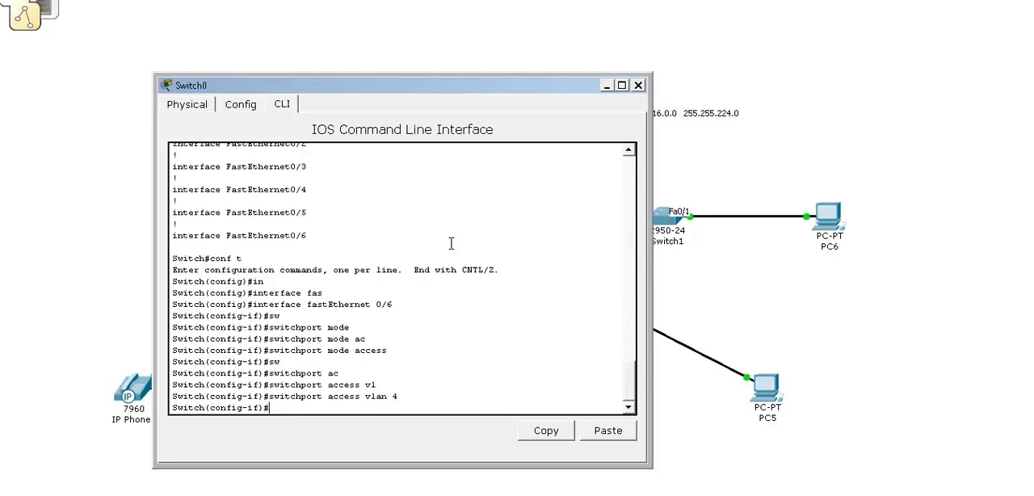
click(638, 85)
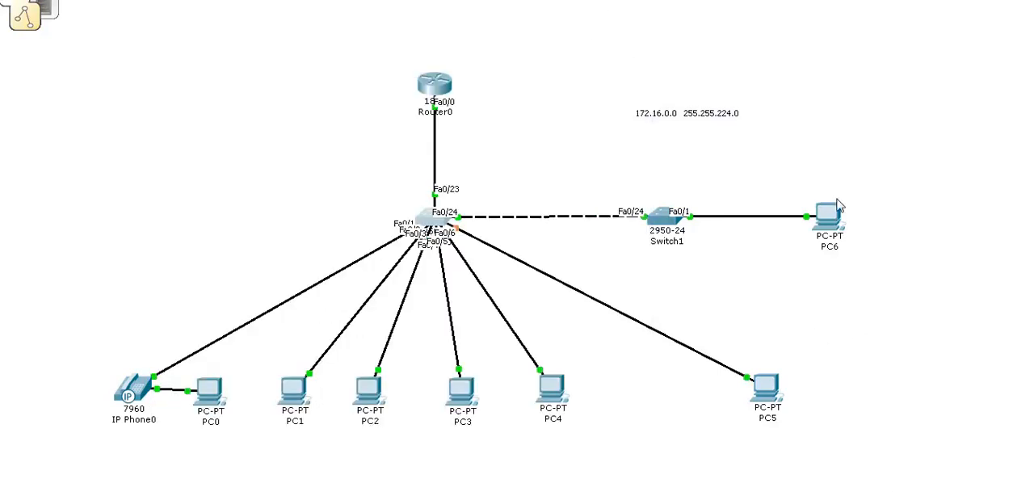
click(831, 219)
click(775, 390)
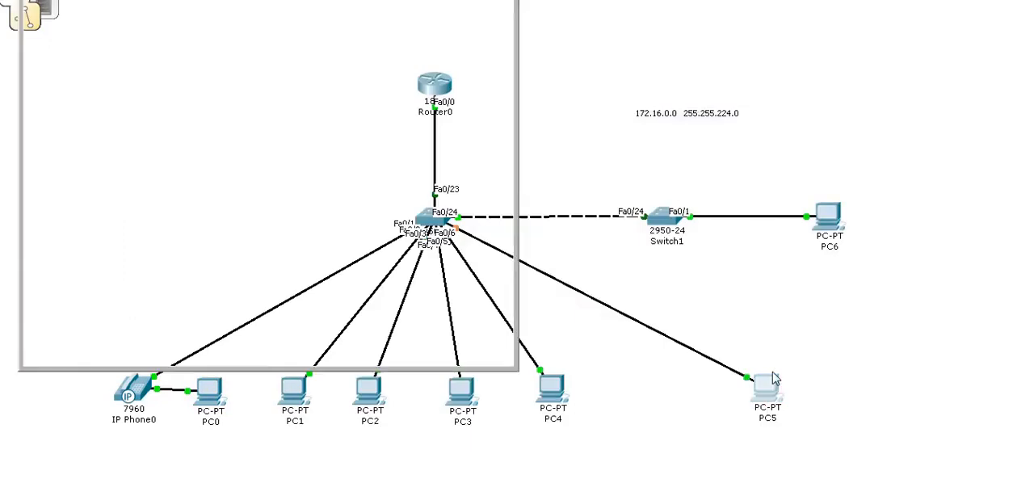
click(752, 44)
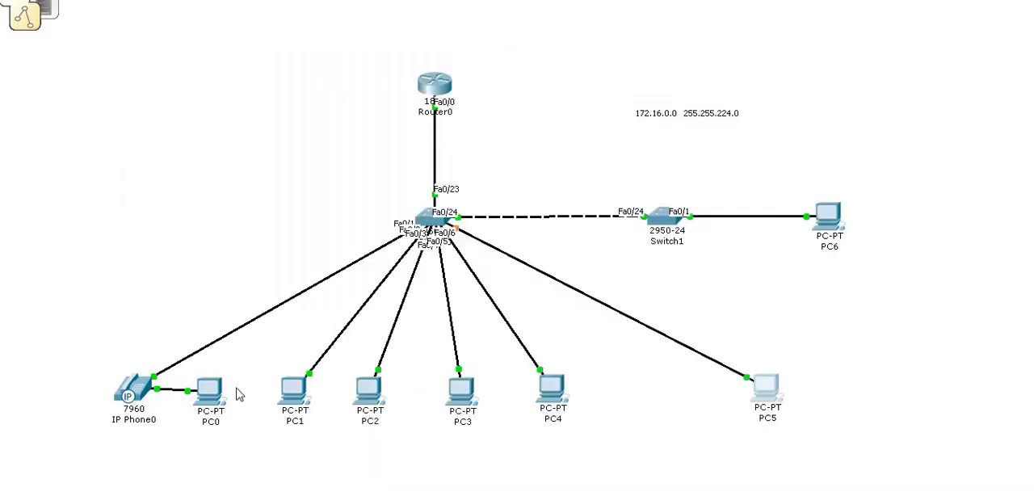
Open Router0's command line, end the paged configuration listing and enter global configuration mode with conf t.
click(436, 85)
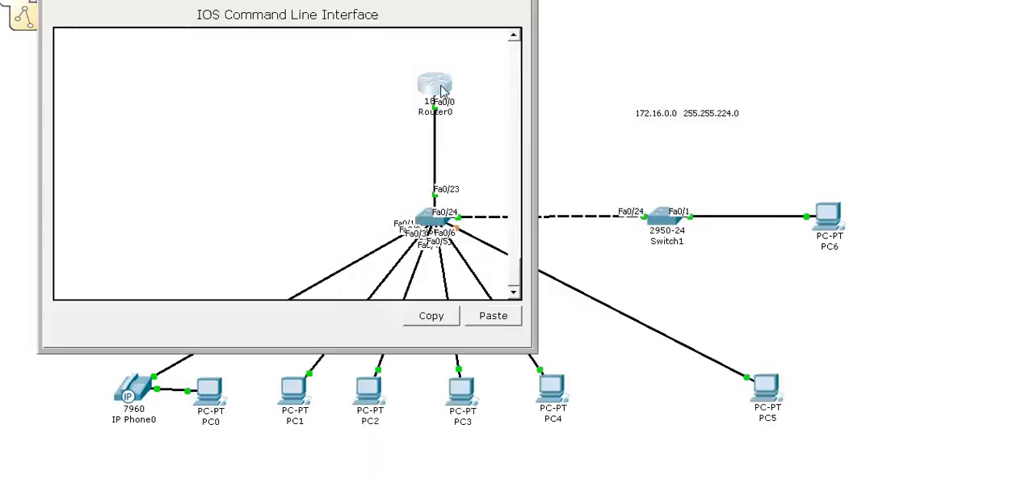
key(space)
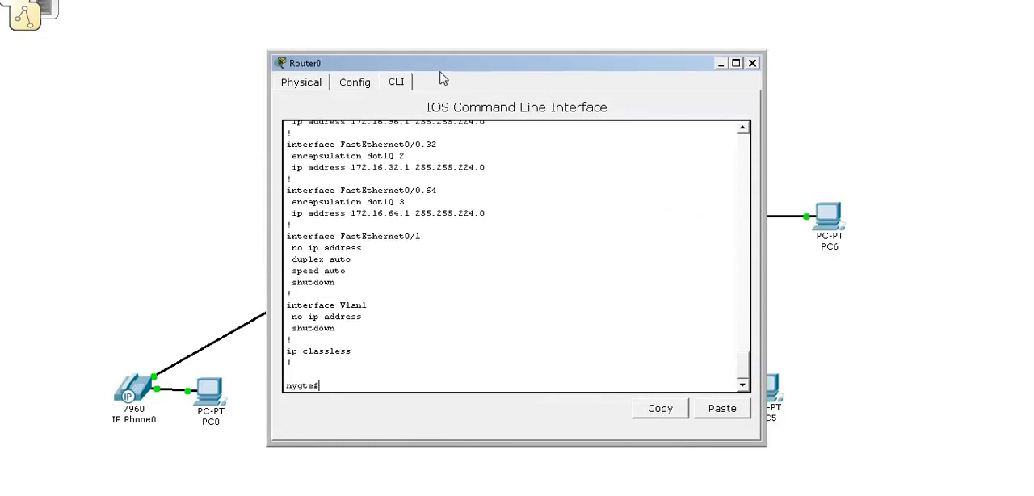
text(conf t)
key(Return)
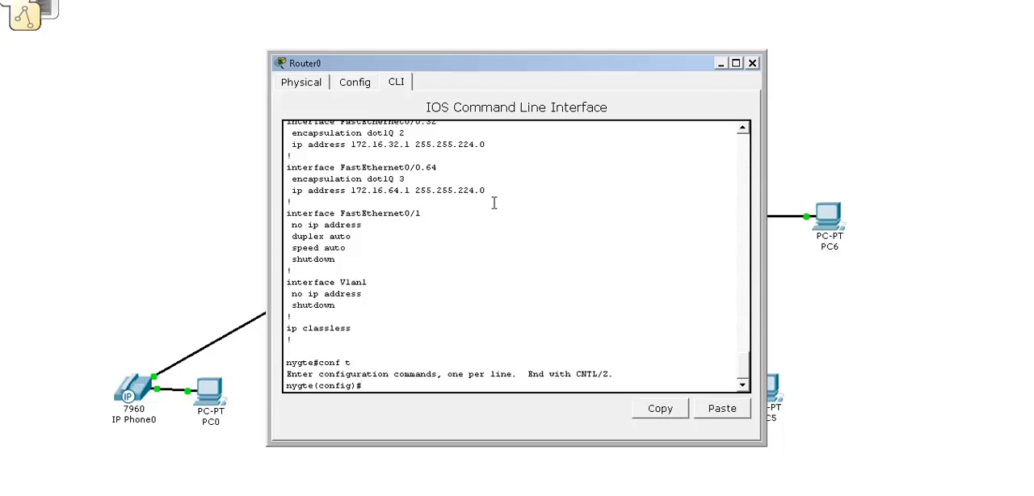
Create a DHCP pool named vlan2 on Router0.
text(ip dh)
key(Tab)
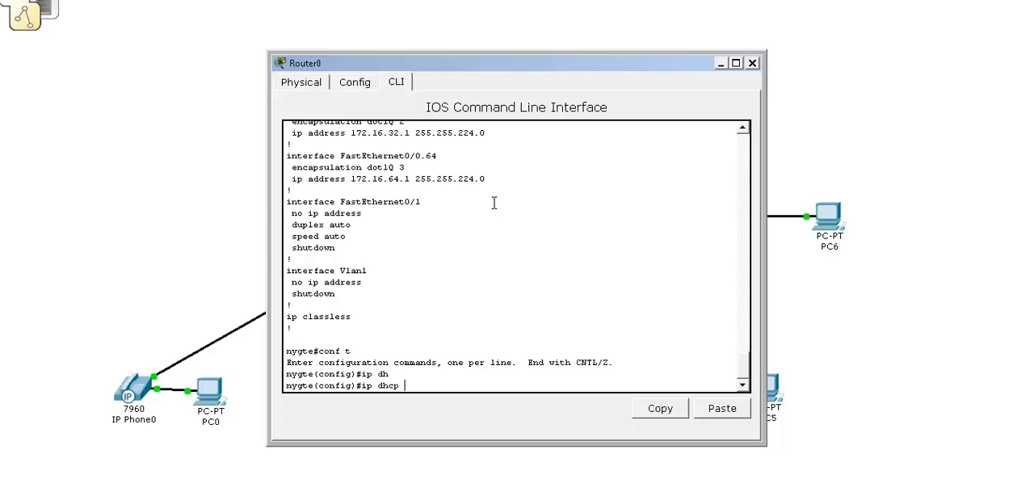
text(po)
key(Tab)
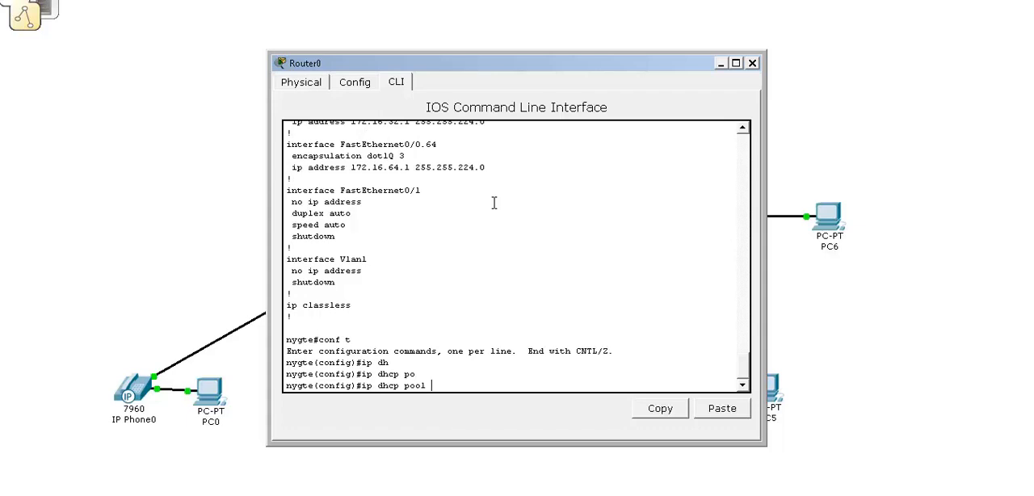
text(firts)
key(BackSpace)
key(BackSpace)
key(BackSpace)
key(BackSpace)
key(BackSpace)
text(vlan2)
key(Return)
Set the vlan2 pool's network to 172.16.32.0 with mask 255.255.224.0.
text(ne)
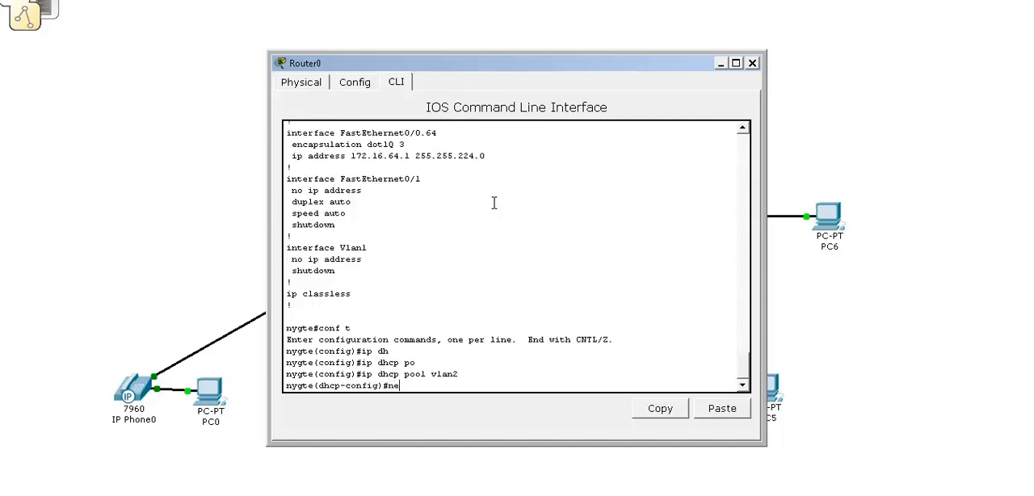
key(Tab)
text(1)
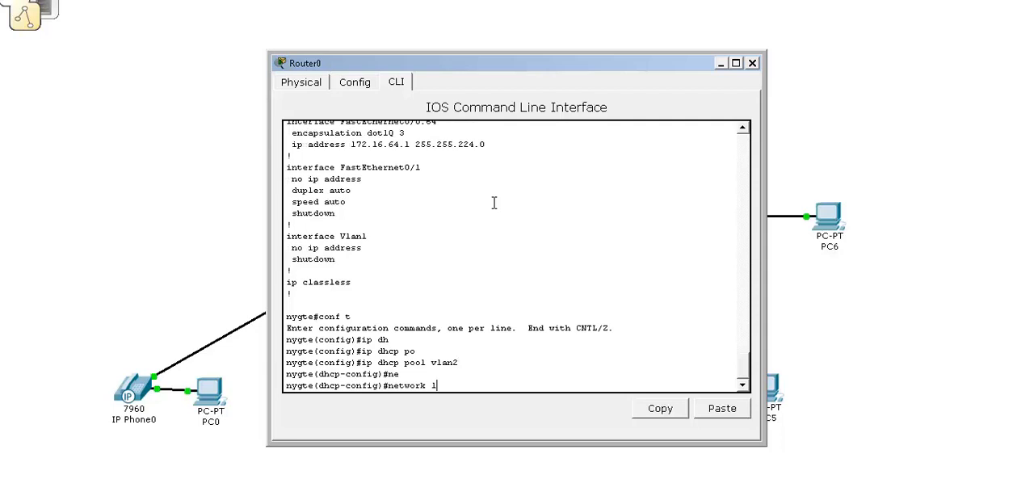
text(72.16.32.0 255.255.2)
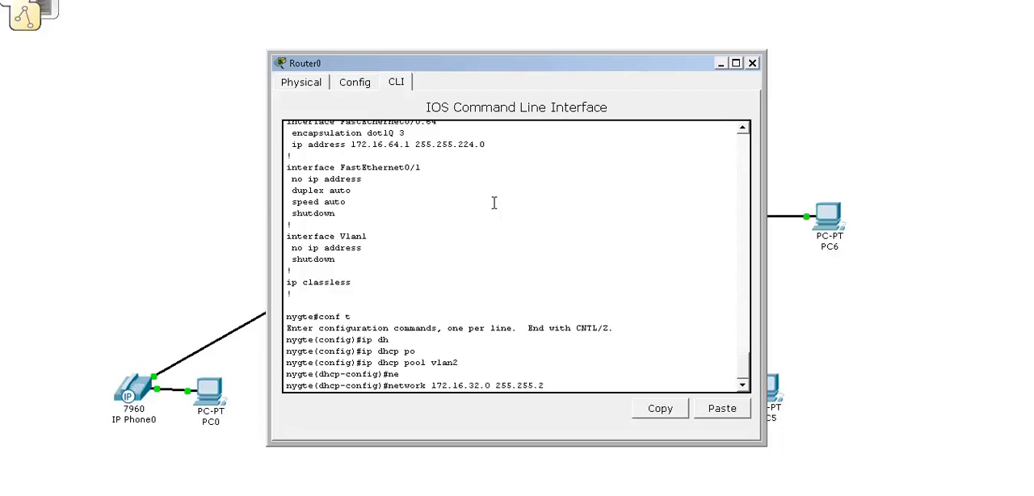
text(24.0)
key(Return)
Set the vlan2 pool's default router to 172.16.32.1.
text(def)
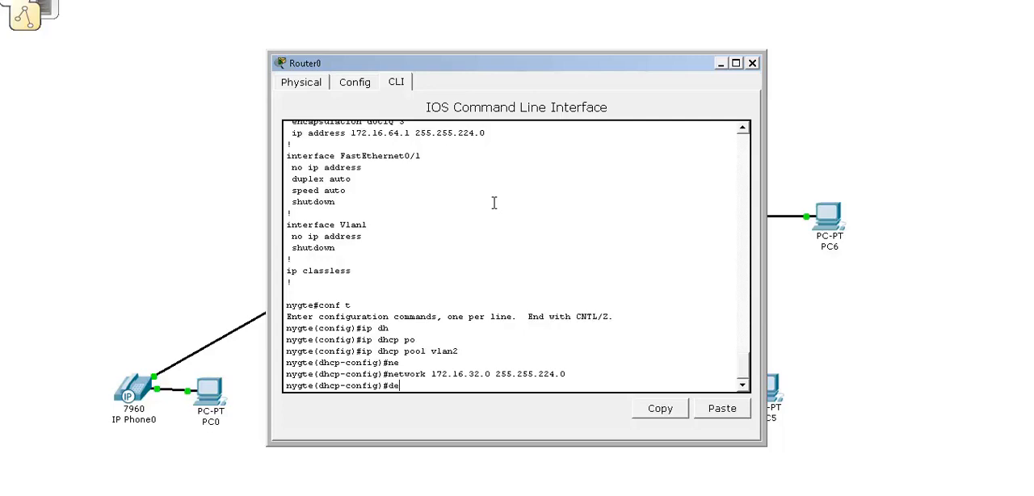
key(Tab)
text(172.16.32.1)
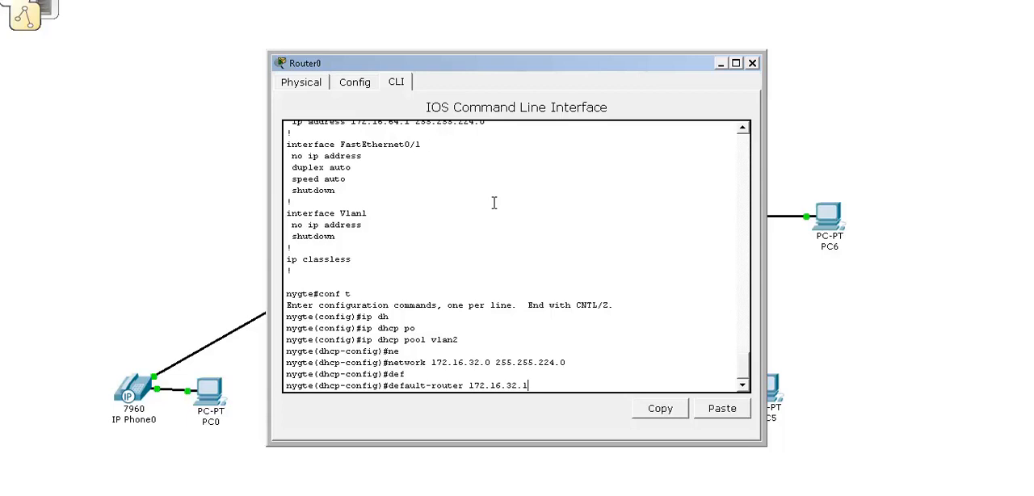
key(Return)
Create a second DHCP pool named vlan3 by reusing the earlier pool command.
key(Up)
key(Up)
key(Up)
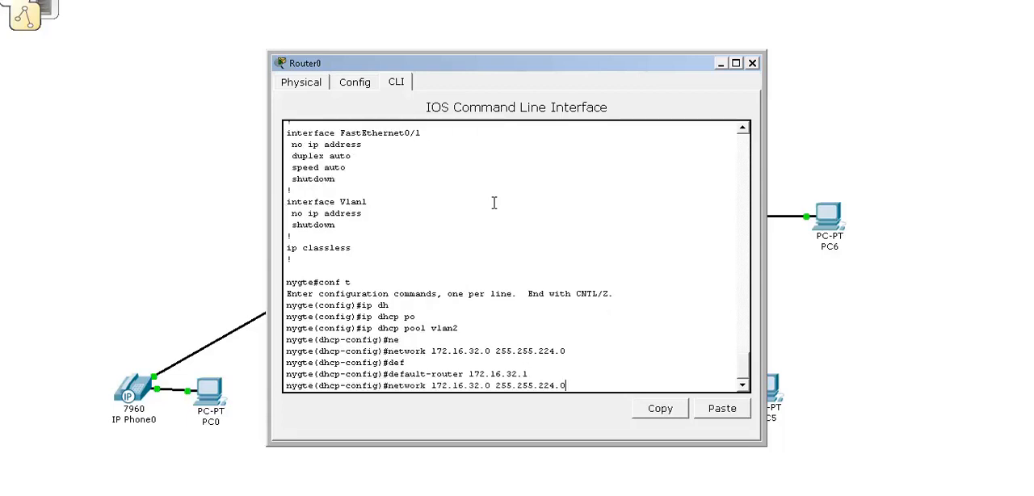
key(Up)
key(BackSpace)
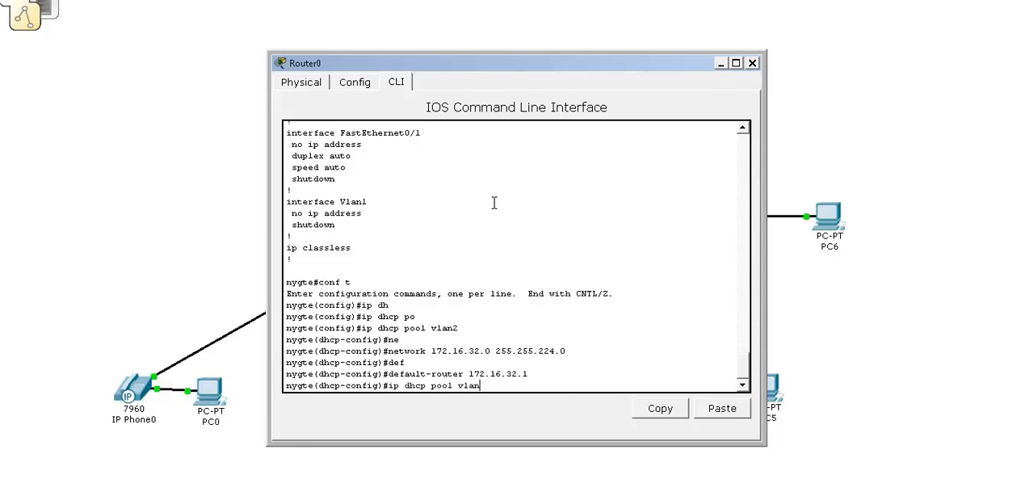
text(3)
key(Return)
Set the vlan3 pool's network to 172.16.64.0 255.255.224.0 by editing the recalled network command.
key(Up)
key(Up)
key(Up)
key(Up)
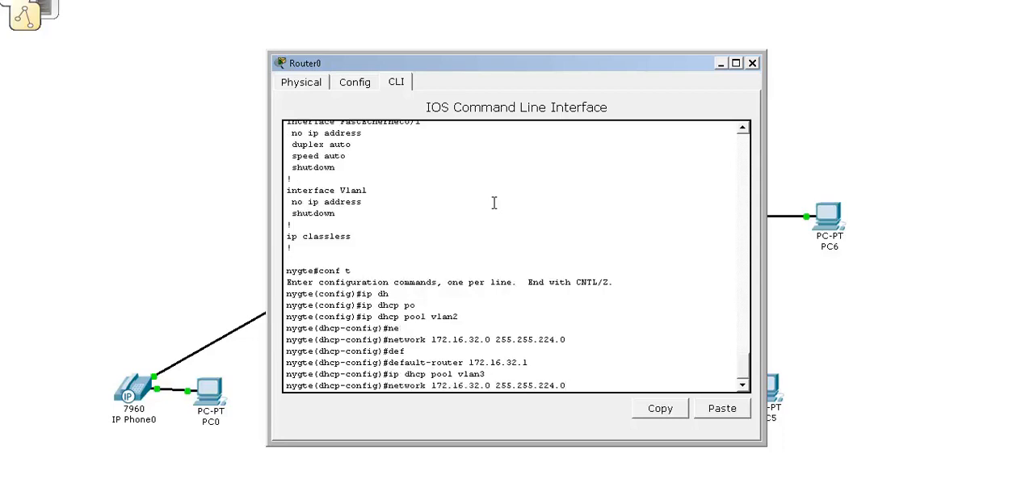
key(Left)
key(Left)
key(Left)
key(Left)
key(Left)
key(Left)
key(Left)
key(Left)
key(Left)
key(Left)
key(Left)
key(Left)
key(BackSpace)
key(BackSpace)
text(64)
key(Return)
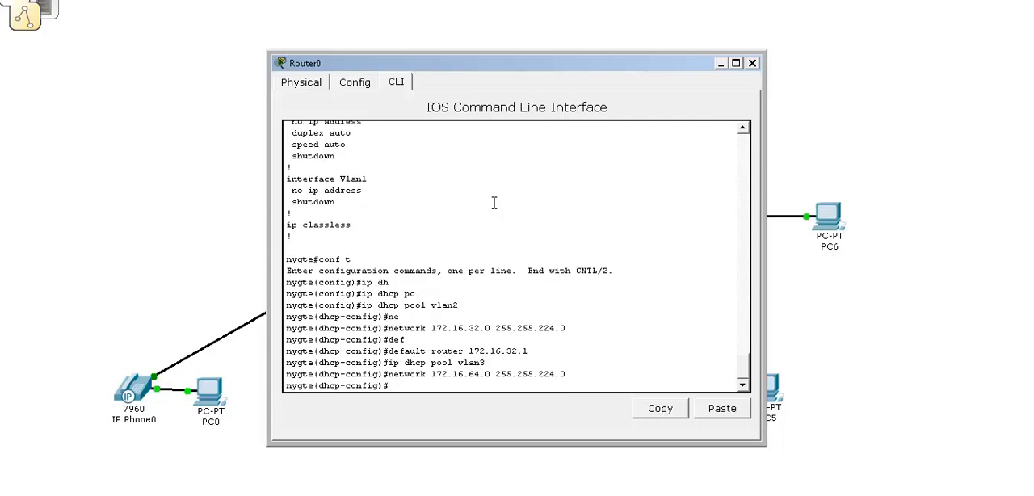
Set the vlan3 pool's default router to 172.16.64.1 by editing the recalled default-router command.
key(Up)
key(Up)
key(Up)
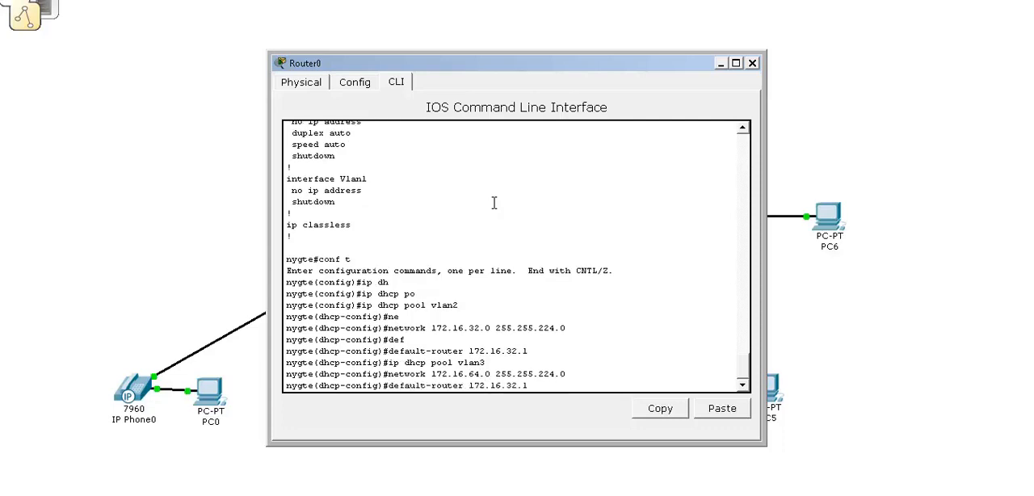
key(Left)
key(Left)
key(BackSpace)
key(BackSpace)
text(64)
key(Return)
Create a third DHCP pool named lastvlanfour from the recalled pool command.
key(Up)
key(Up)
key(Up)
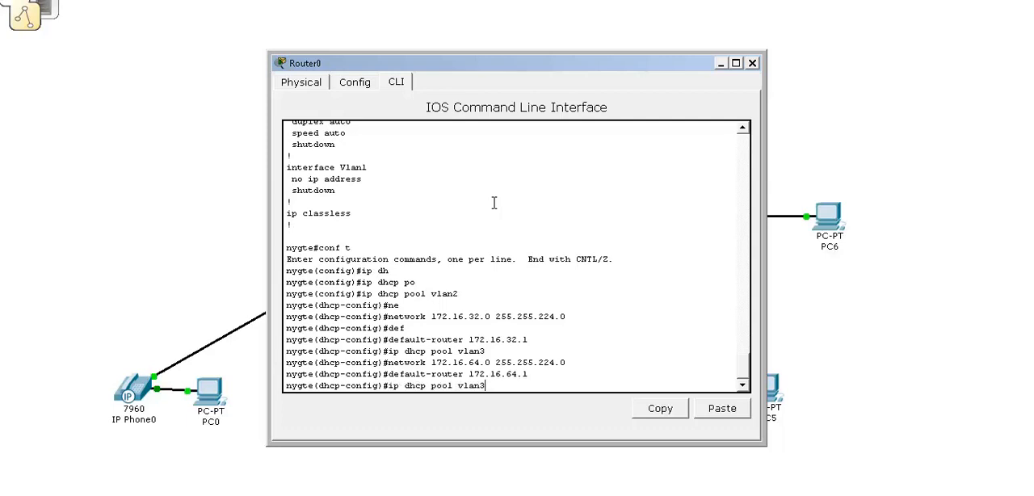
key(BackSpace)
key(BackSpace)
key(BackSpace)
key(BackSpace)
key(BackSpace)
text(lastvlanfour)
key(Return)
Set the lastvlanfour pool's default router to 172.16.96.1.
key(Up)
key(Up)
key(Up)
key(Down)
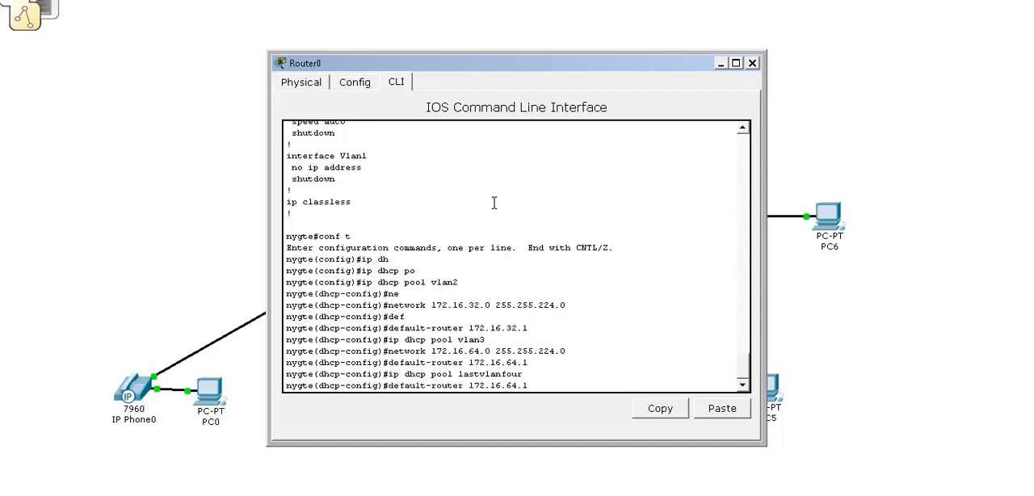
key(Left)
key(Left)
key(BackSpace)
key(BackSpace)
text(96)
key(Return)
Set the lastvlanfour pool's network to 172.16.96.0 with mask 255.255.224.0.
key(Up)
key(Up)
key(Up)
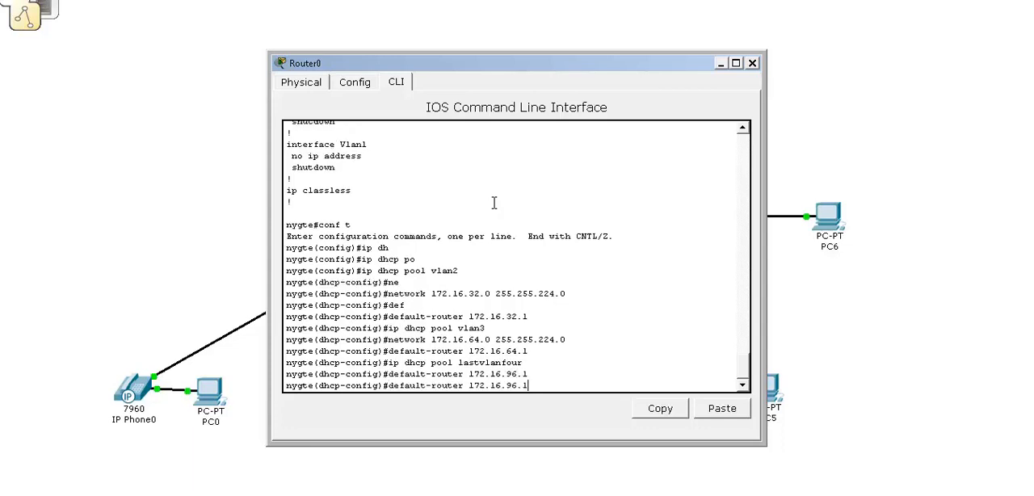
key(Up)
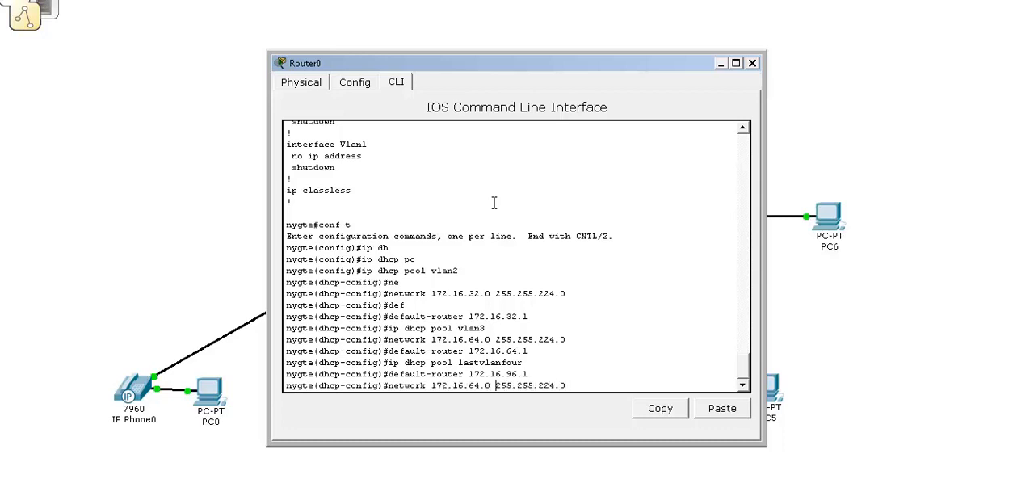
text(96)
key(Return)
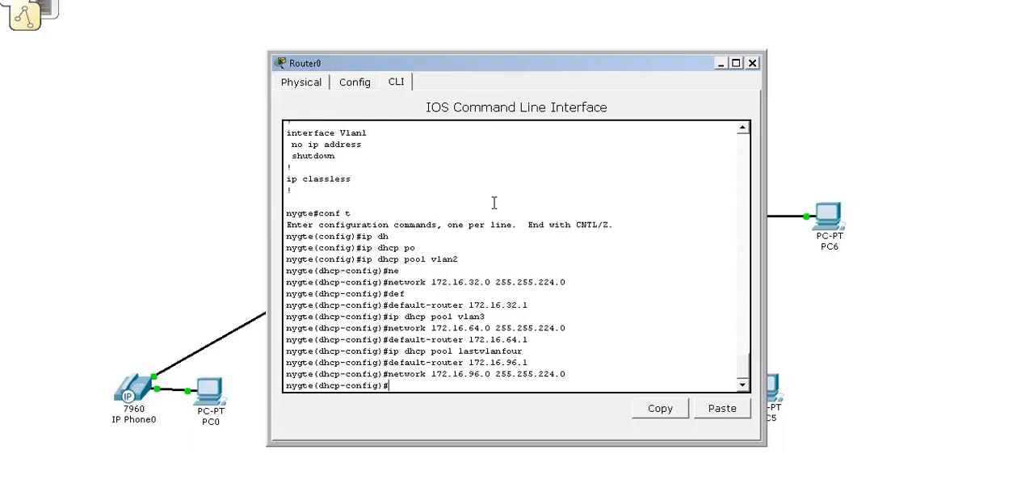
Leave DHCP pool configuration and exclude addresses 172.16.96.1 through 172.16.97.10 from DHCP assignment.
text(exit)
key(Return)
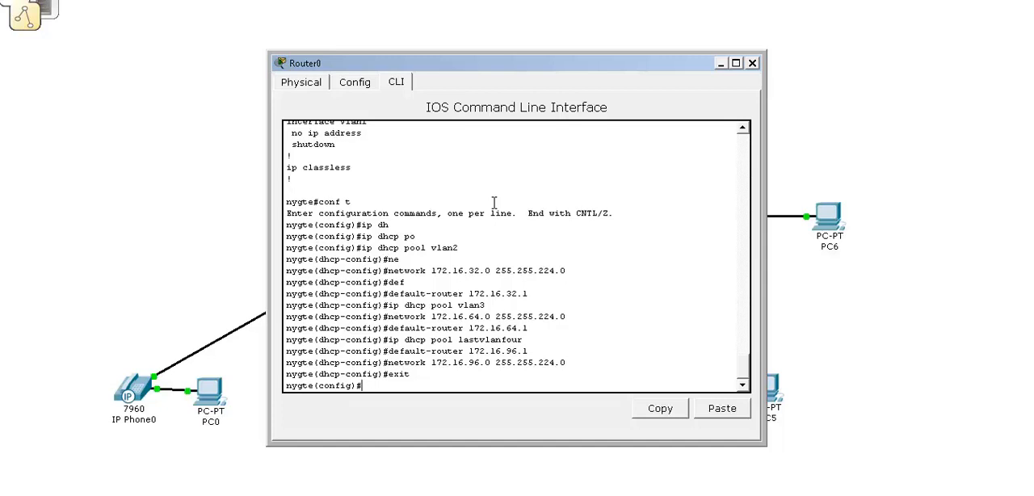
text(ip dh)
key(Tab)
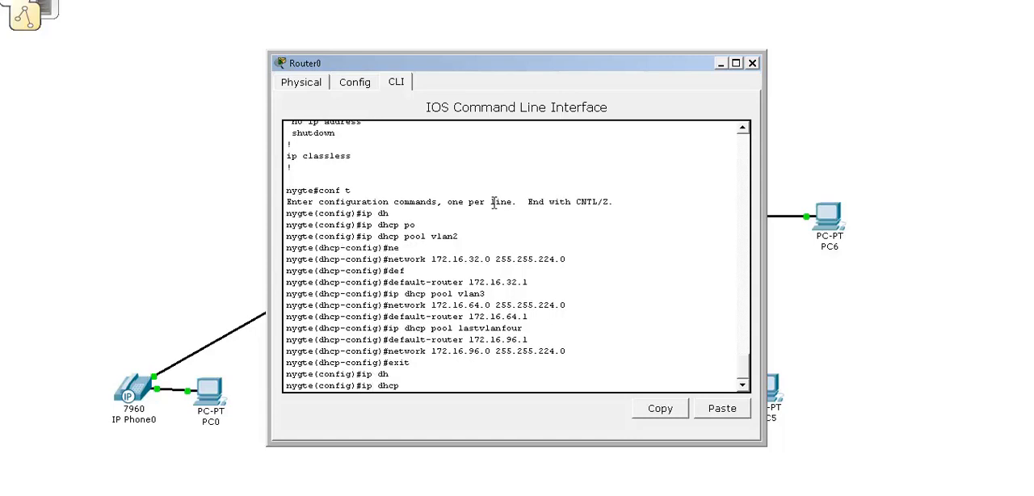
text(ex)
key(Tab)
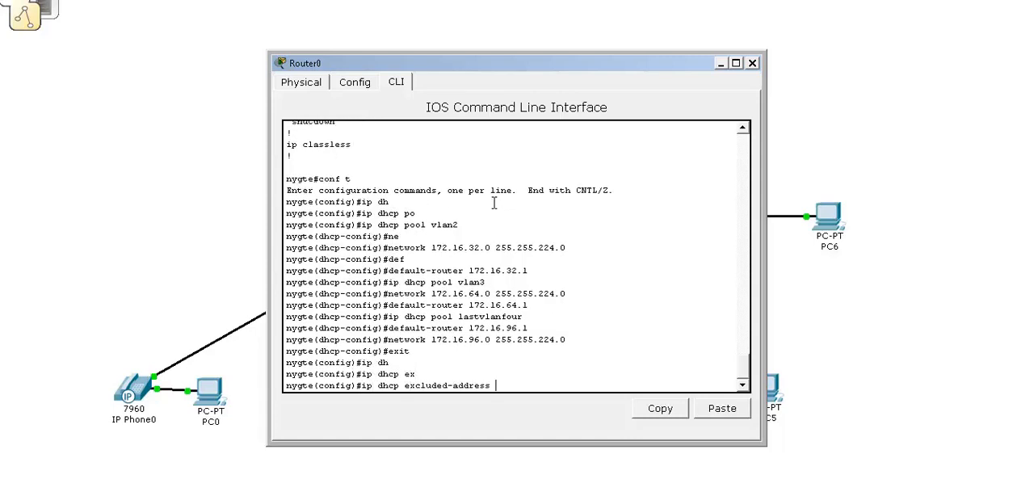
text(172.16.96.1 172.16.97.10)
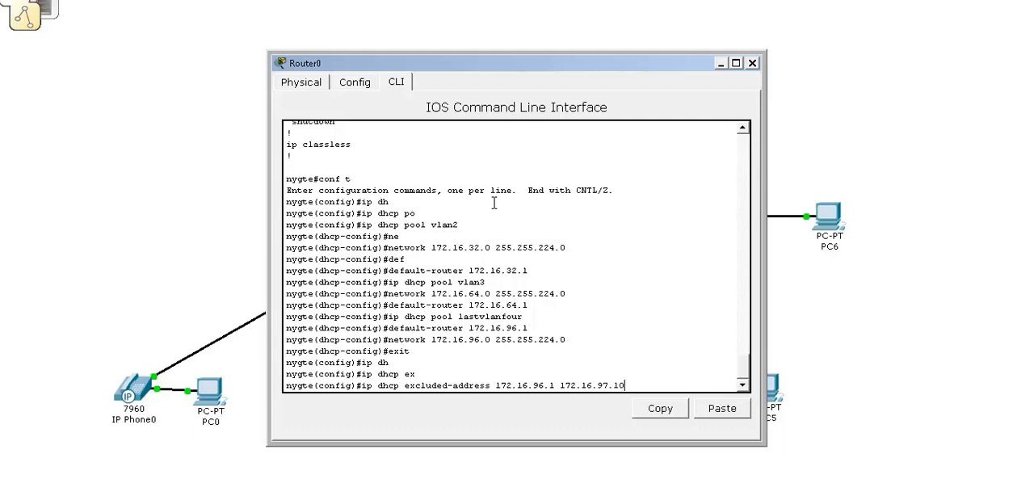
key(Return)
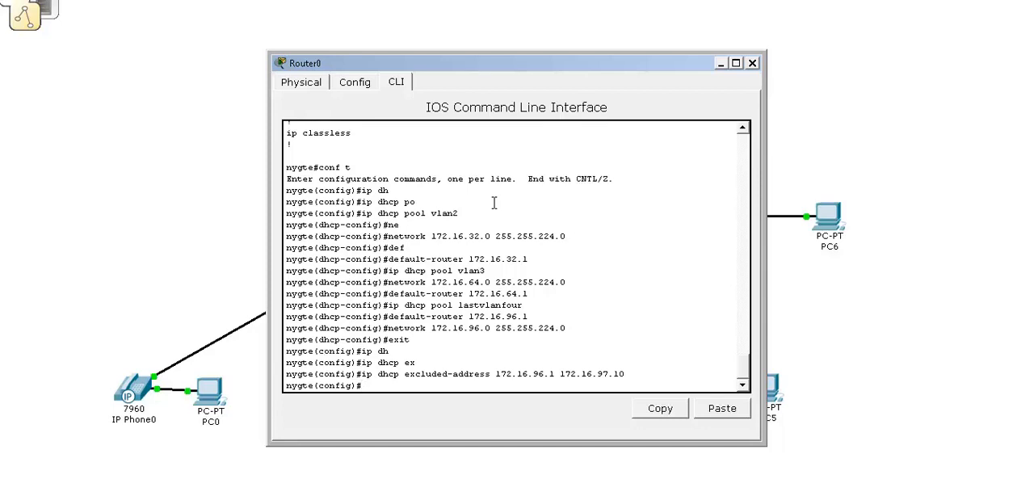
Return Router0 to privileged mode and save its configuration with wr.
key(ctrl+z)
text(wr)
key(Return)
key(Return)
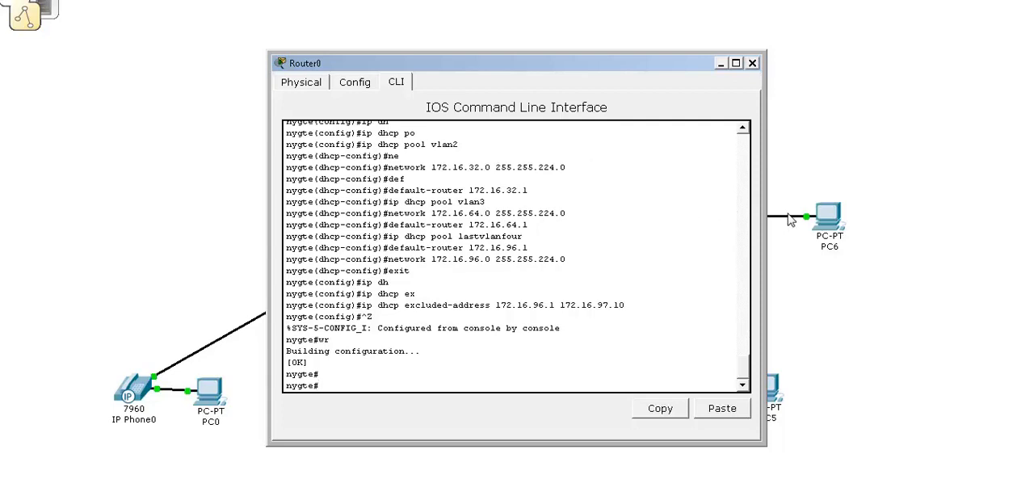
Open PC6's command prompt and display its IP settings with ipconfig.
click(827, 226)
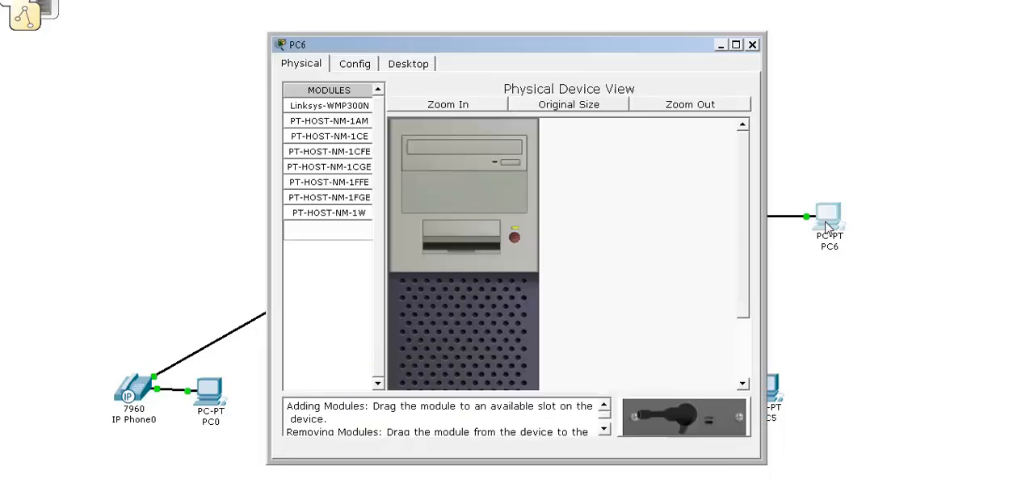
click(426, 64)
click(631, 146)
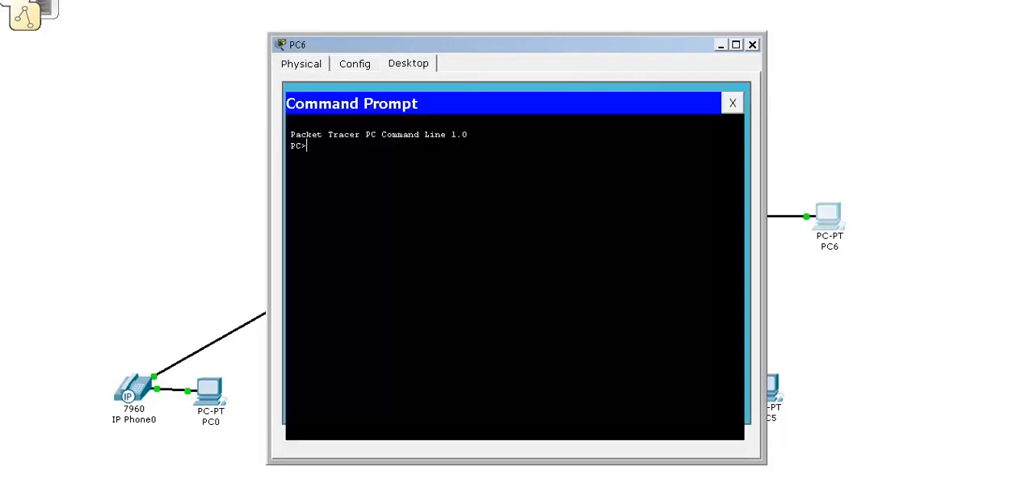
key(Return)
key(Return)
text(ip)
key(BackSpace)
key(BackSpace)
key(BackSpace)
text(ipconfig)
key(Return)
Request a DHCP address on PC6 with ipconfig /renew, check the assigned address and close the PC6 window.
key(Up)
text(/renew)
key(Return)
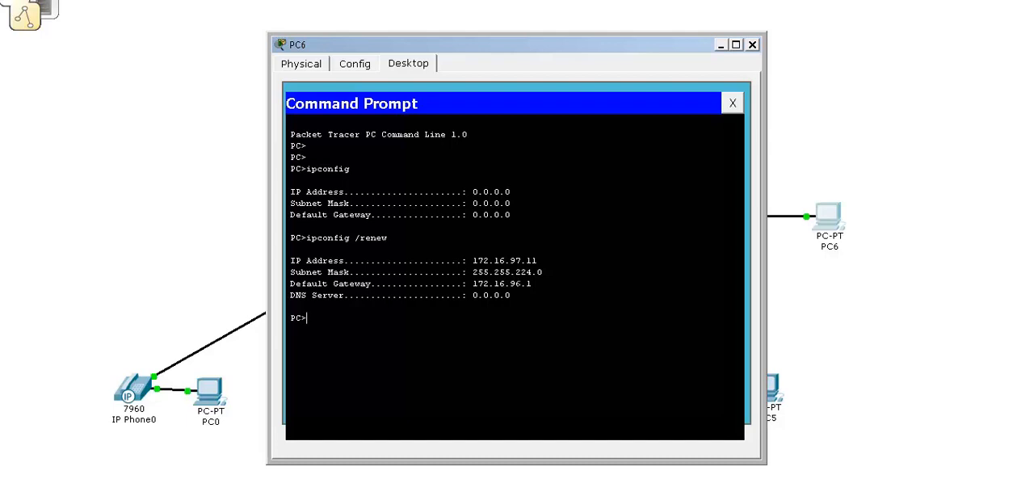
drag(509, 260, 533, 272)
click(307, 318)
click(752, 46)
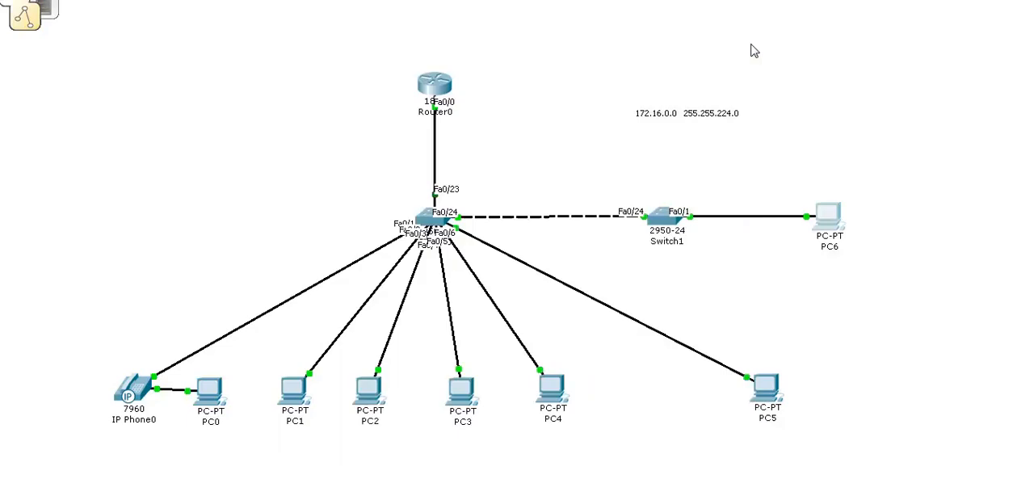
Open PC5's command prompt and request a DHCP address with ipconfig /renew.
click(767, 392)
click(418, 65)
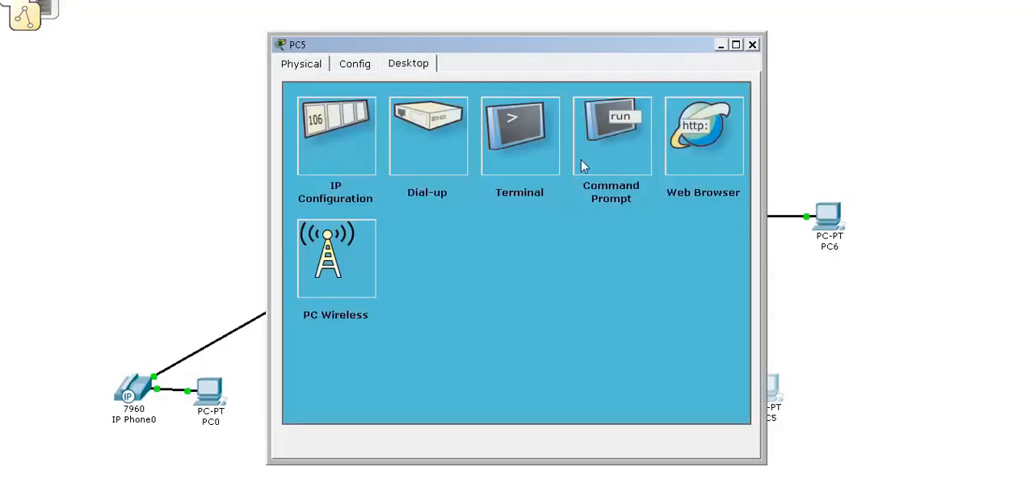
click(617, 150)
text(ipc)
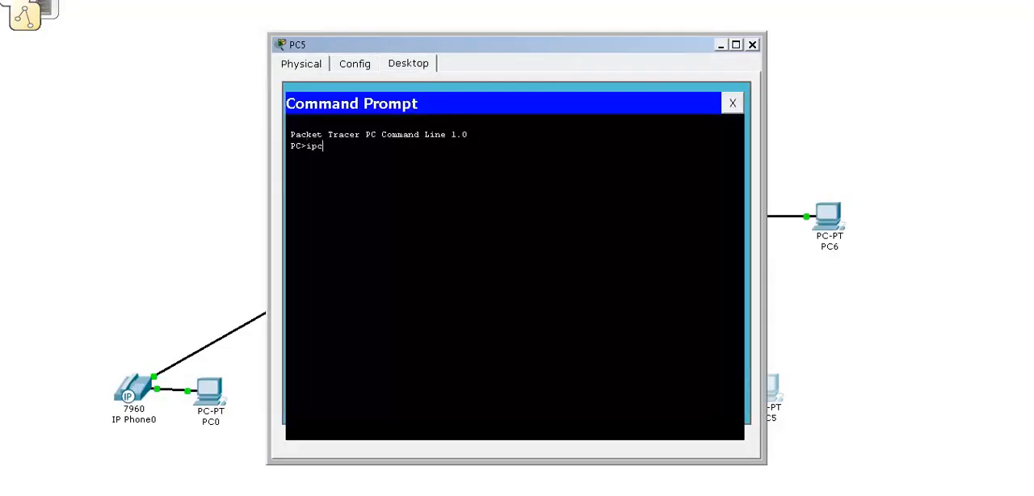
text(onfig /renew)
key(Return)
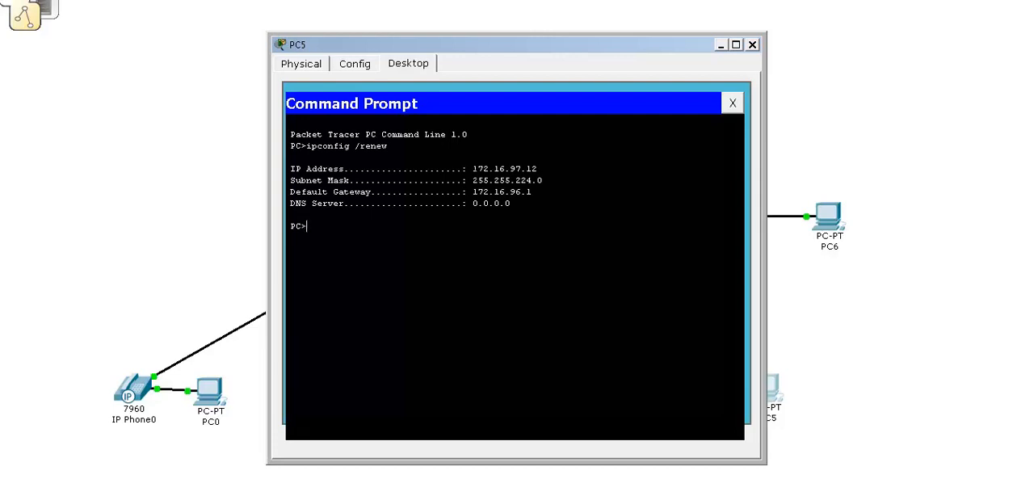
Examine the IP address and default gateway that PC5 obtained from DHCP.
drag(477, 169, 531, 202)
click(533, 193)
drag(505, 169, 515, 169)
click(534, 169)
drag(509, 192, 528, 193)
Ping the default gateway 172.16.96.1 from PC5 and close the PC5 window.
text(ping 172.16.96.1)
key(Return)
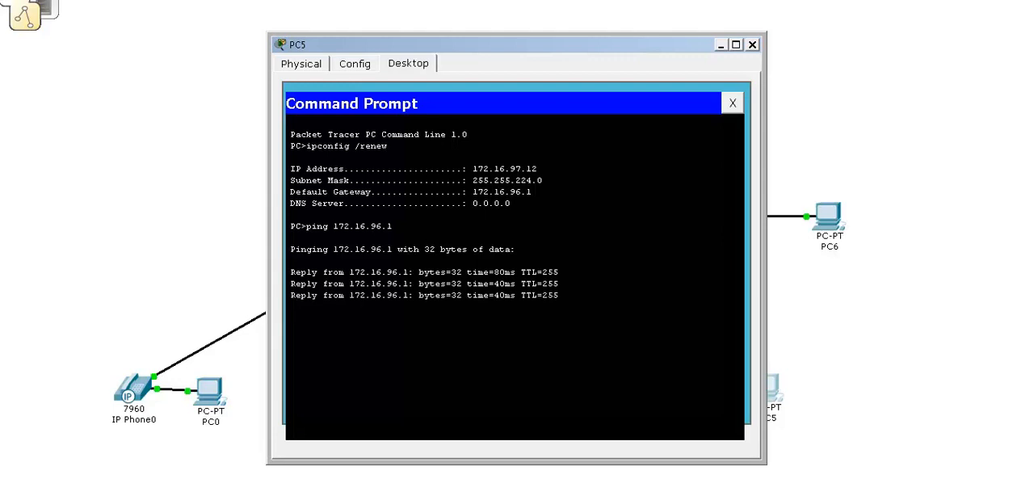
click(752, 44)
Open PC0's command prompt and display its current IP settings with ipconfig.
mouse_move(216, 396)
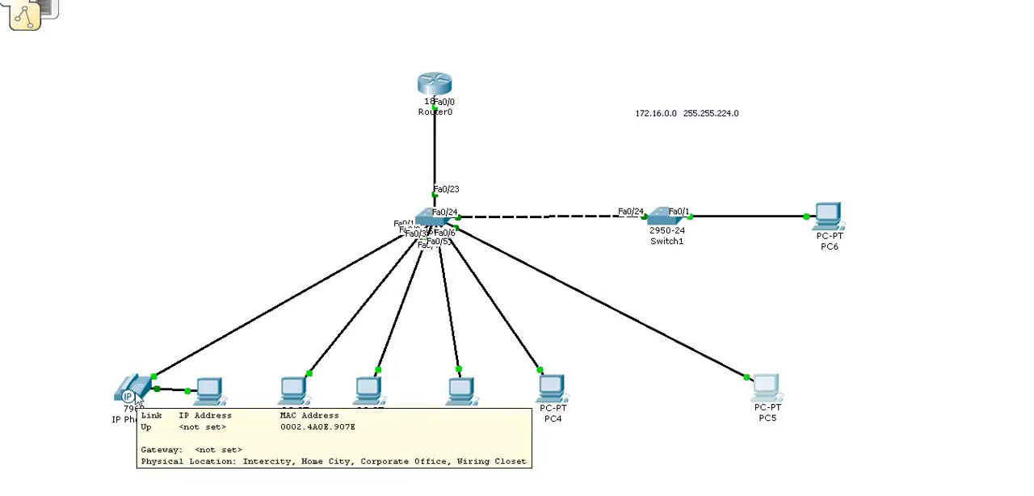
click(211, 396)
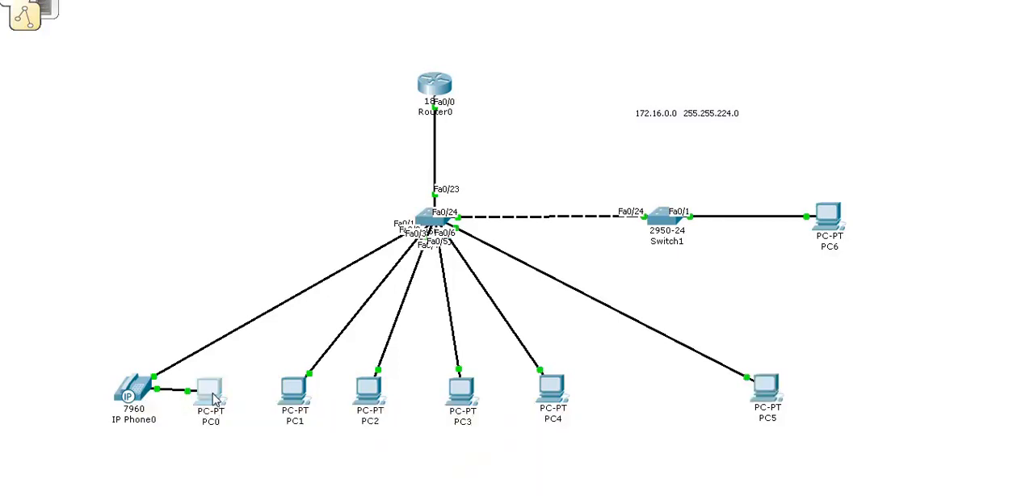
click(408, 65)
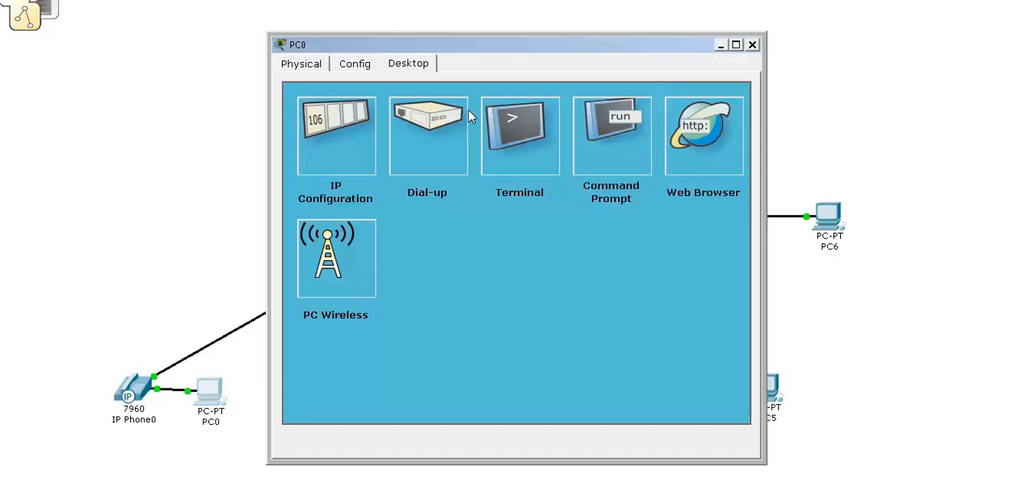
click(632, 162)
text(ipcon)
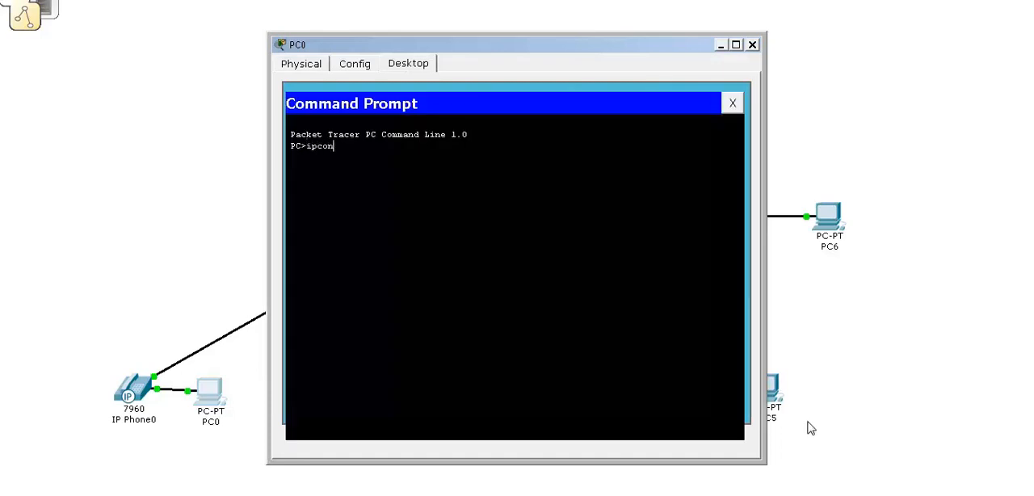
text(fig)
key(Return)
Request a DHCP address on PC0 with ipconfig /renew, check the assigned address and close the PC0 window.
key(Up)
text(/)
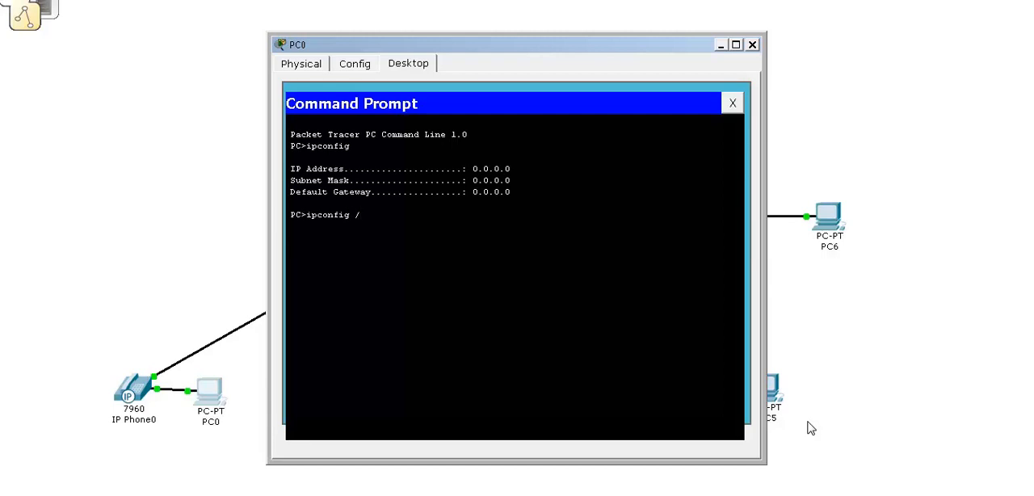
text(renew)
key(Return)
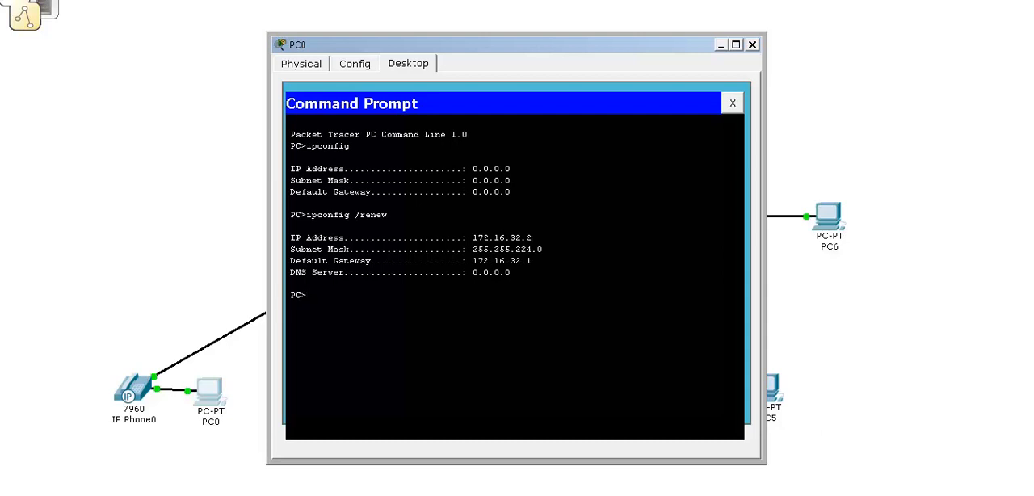
drag(477, 237, 482, 237)
click(752, 44)
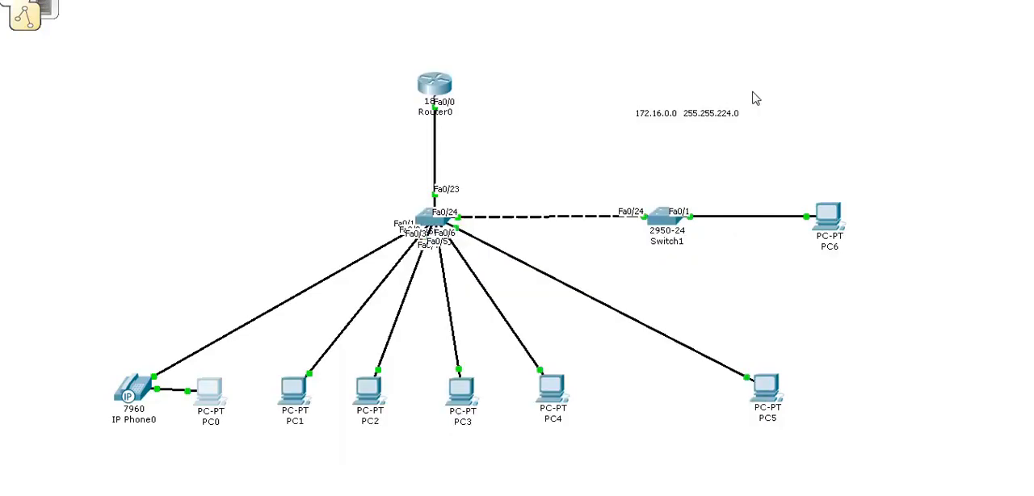
Open Router0's command line and list the DHCP leases with show ip dhcp binding.
click(440, 87)
text(show ip dh)
key(Tab)
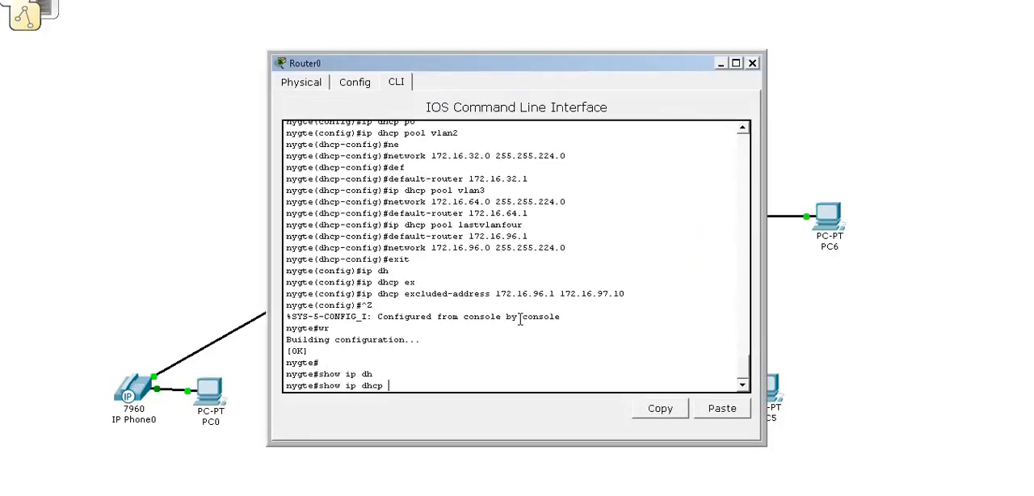
text(bi)
key(Tab)
key(Return)
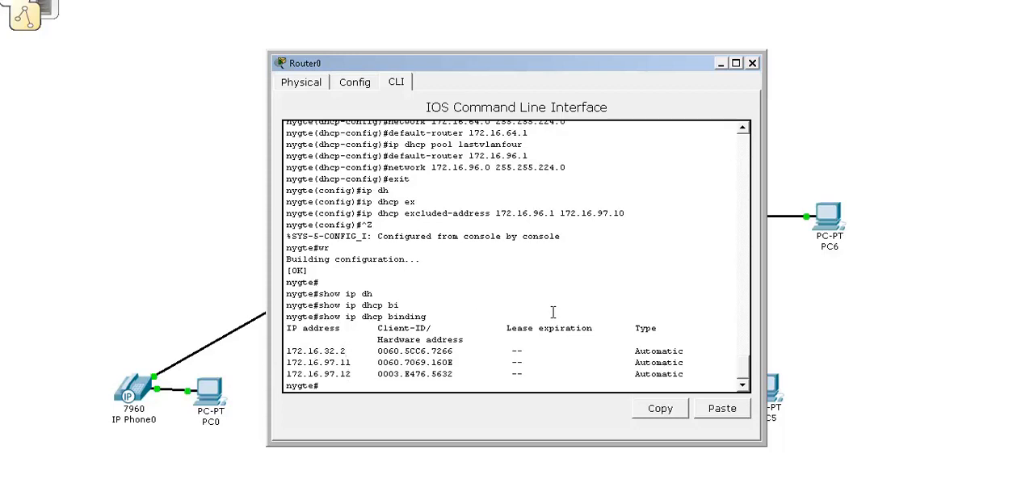
Display Router0's running configuration with show run and page through to the FastEthernet0/0 subinterfaces.
key(Return)
key(Return)
key(Return)
text(show run)
key(Return)
key(Return)
key(Return)
key(Return)
key(Return)
key(Return)
key(Return)
key(Return)
key(Return)
key(Return)
key(Return)
key(Return)
key(Return)
key(Return)
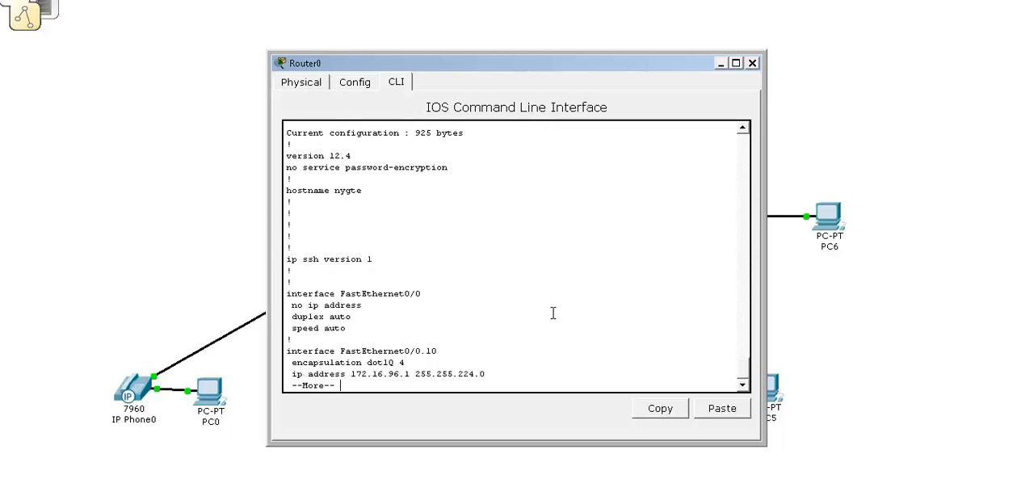
key(Return)
key(Return)
key(Return)
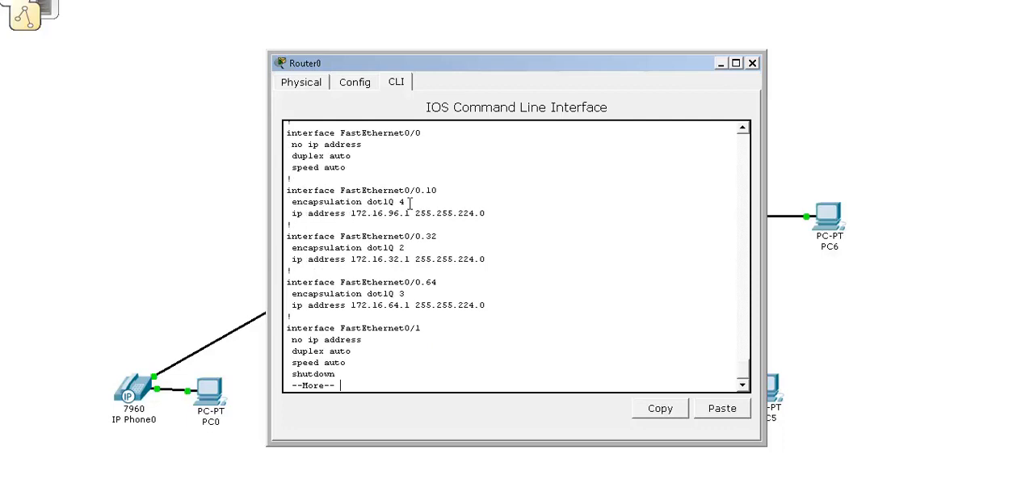
Examine the dot1Q VLAN numbers and IP addresses of subinterfaces FastEthernet0/0.10, 0/0.32 and 0/0.64.
drag(404, 202, 432, 190)
drag(350, 213, 416, 213)
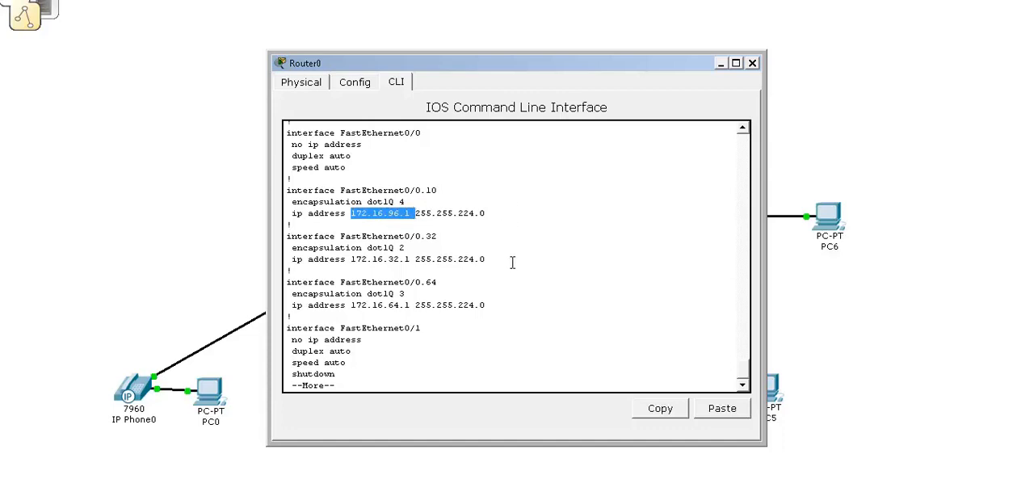
drag(405, 201, 393, 201)
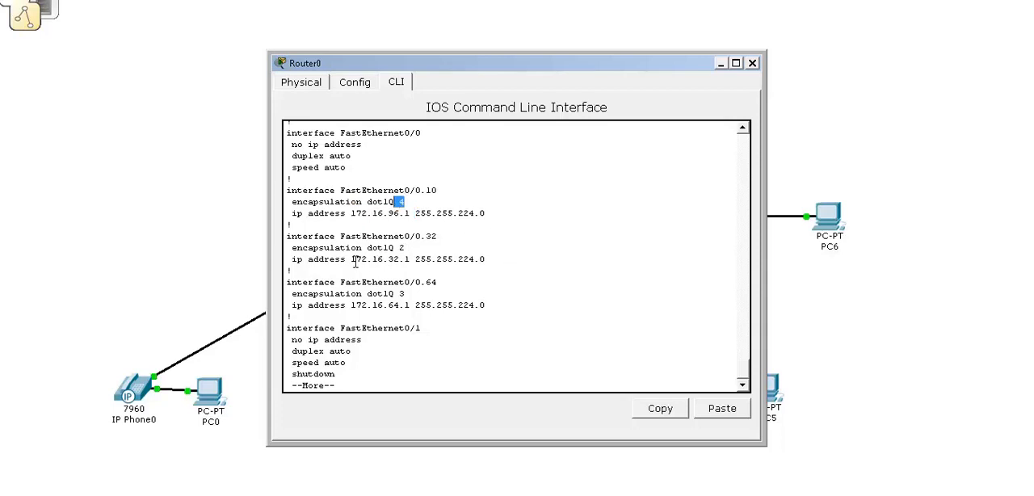
drag(356, 259, 395, 259)
drag(351, 304, 403, 306)
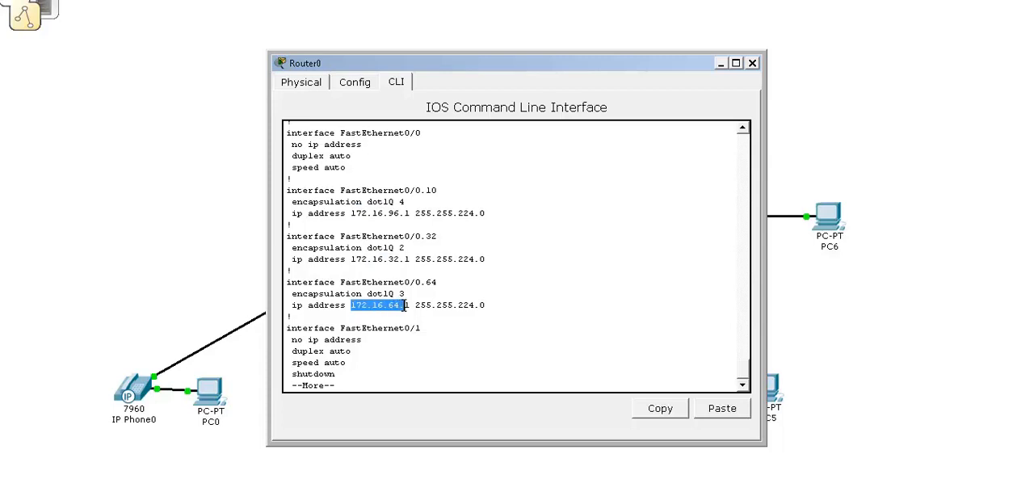
click(408, 296)
drag(405, 247, 377, 247)
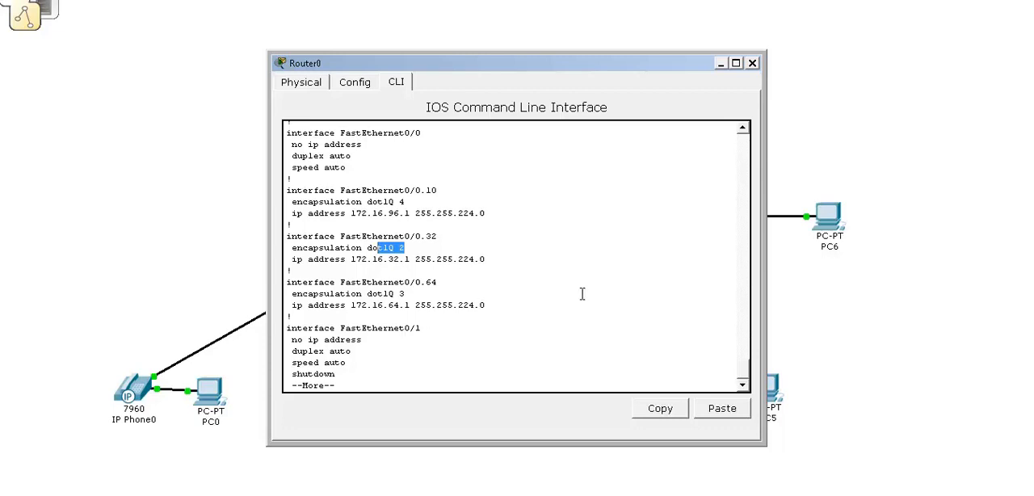
Page on to the DHCP section of the running configuration and examine the excluded address range and the VLAN pools.
key(Return)
key(Return)
key(Return)
key(Return)
key(Return)
key(Return)
key(Return)
key(Return)
key(Return)
key(Return)
key(Return)
key(Return)
key(Return)
key(Return)
key(Return)
key(Return)
key(Return)
key(Return)
key(Return)
key(Return)
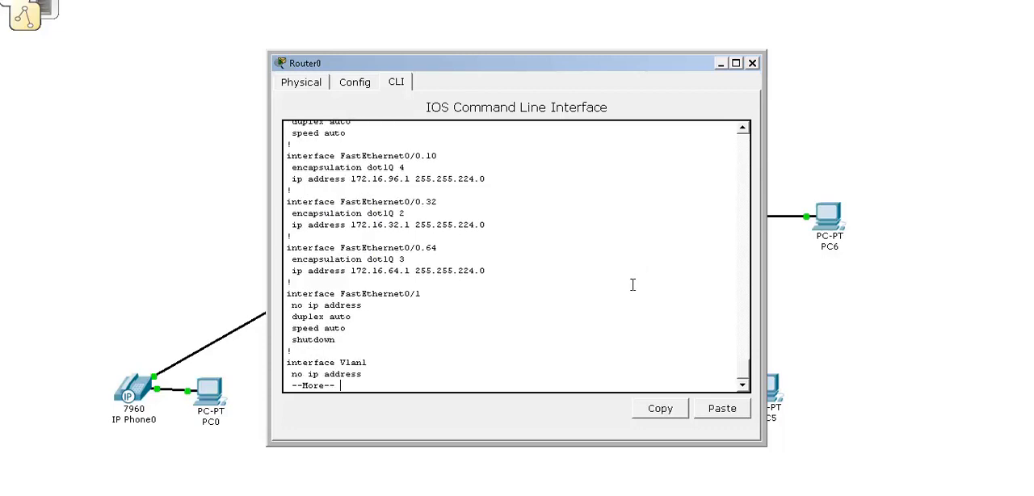
key(Return)
key(Return)
key(Return)
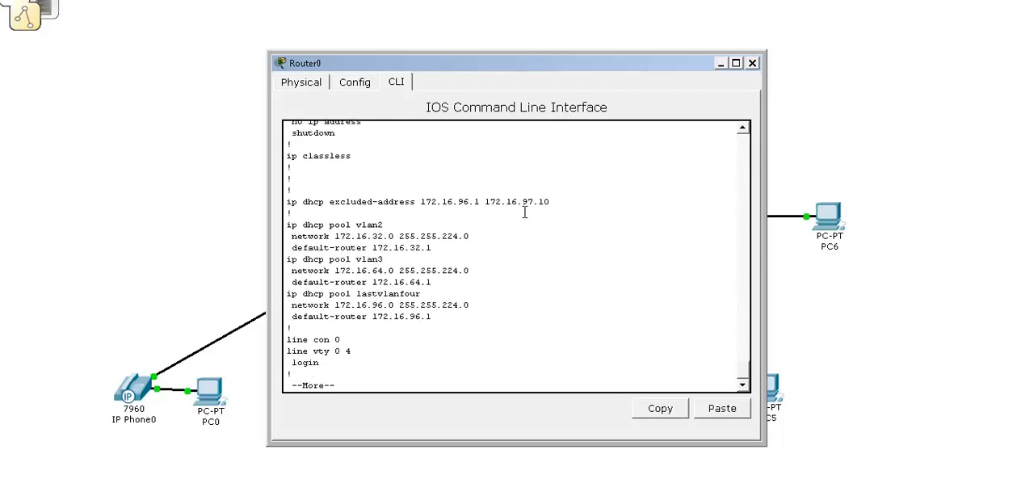
drag(420, 201, 471, 201)
click(486, 202)
drag(537, 336, 530, 328)
Page to the end of the running configuration and close the Router0 window.
key(Return)
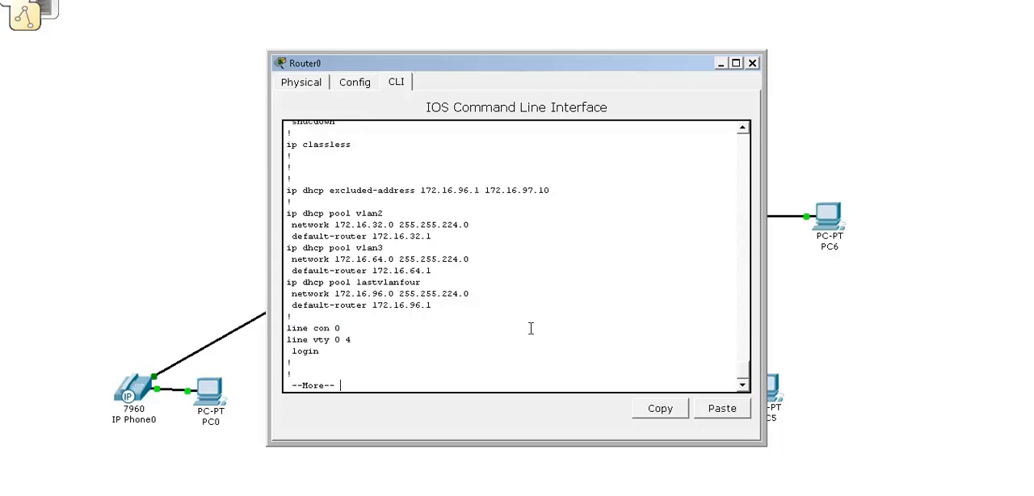
key(Return)
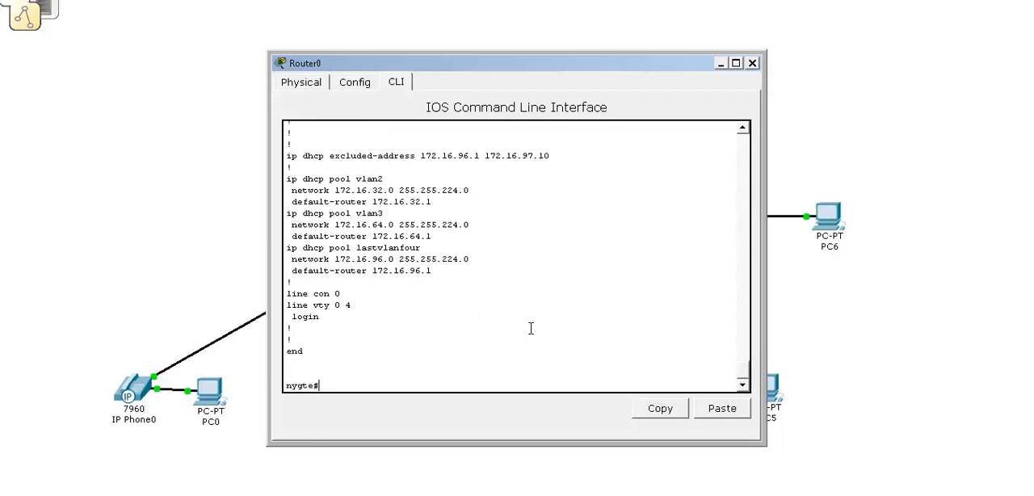
click(752, 64)
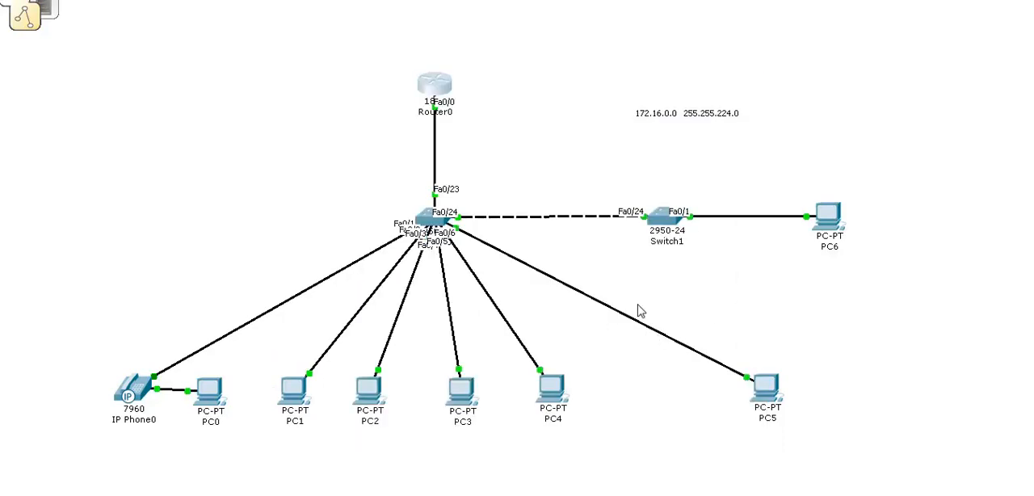